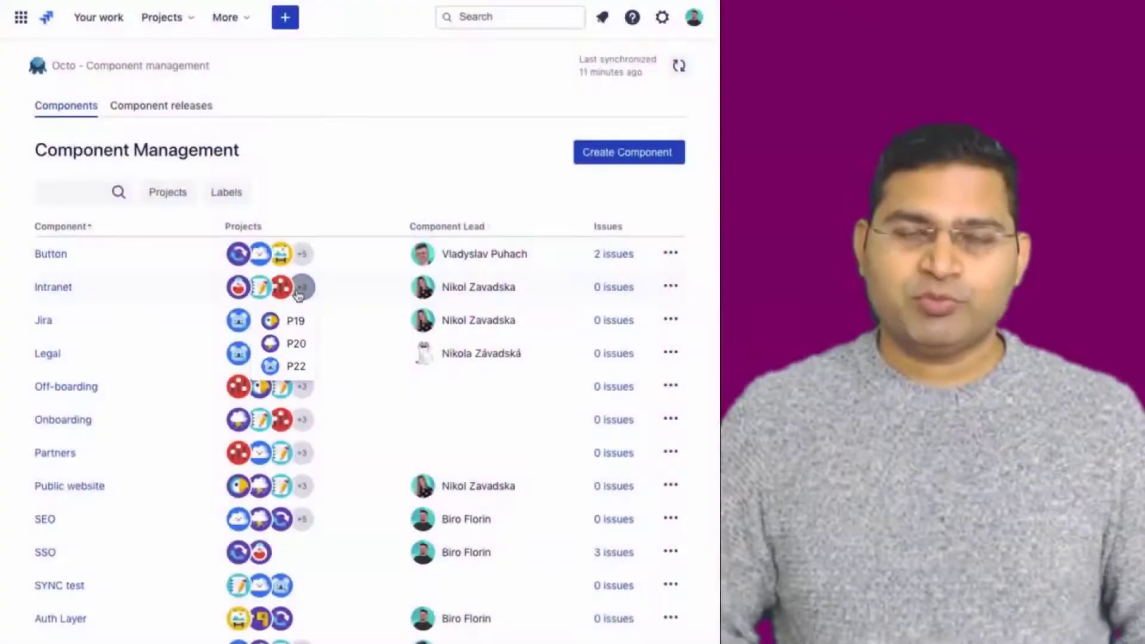
Step: Add the Chat Feature project to the Intranet component's projects and save the change
click(57, 289)
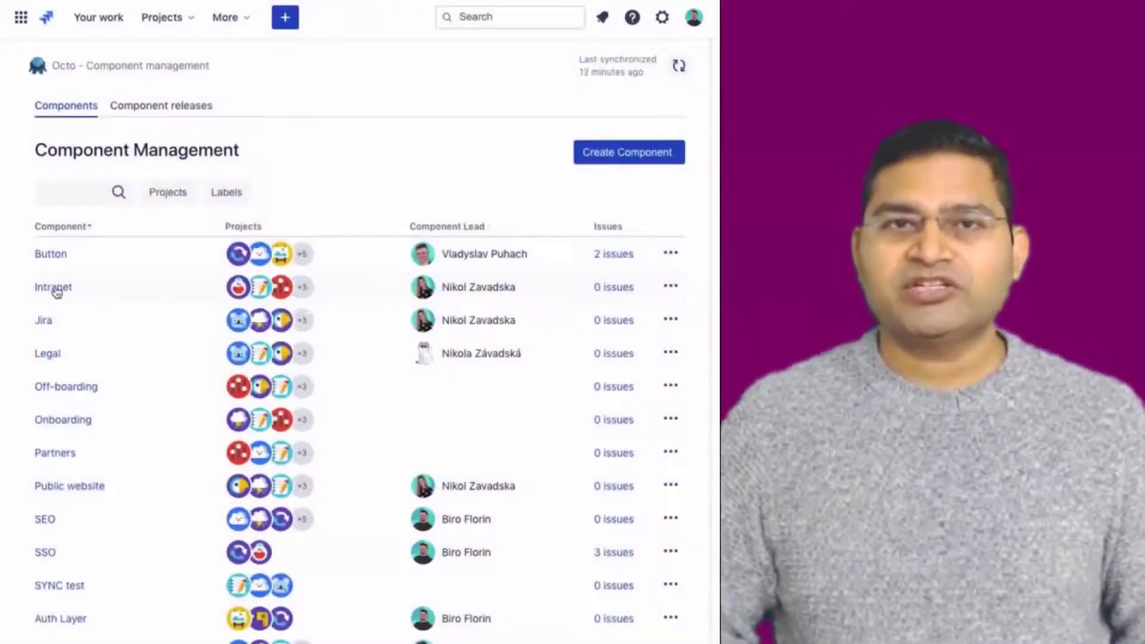
click(614, 321)
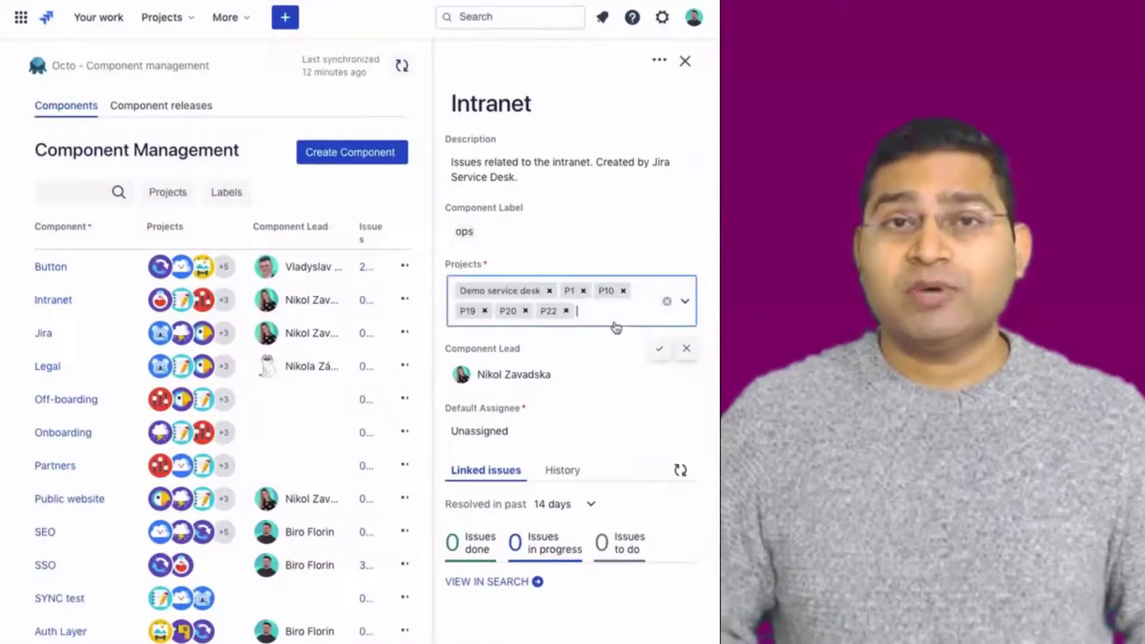
text(cha)
click(547, 353)
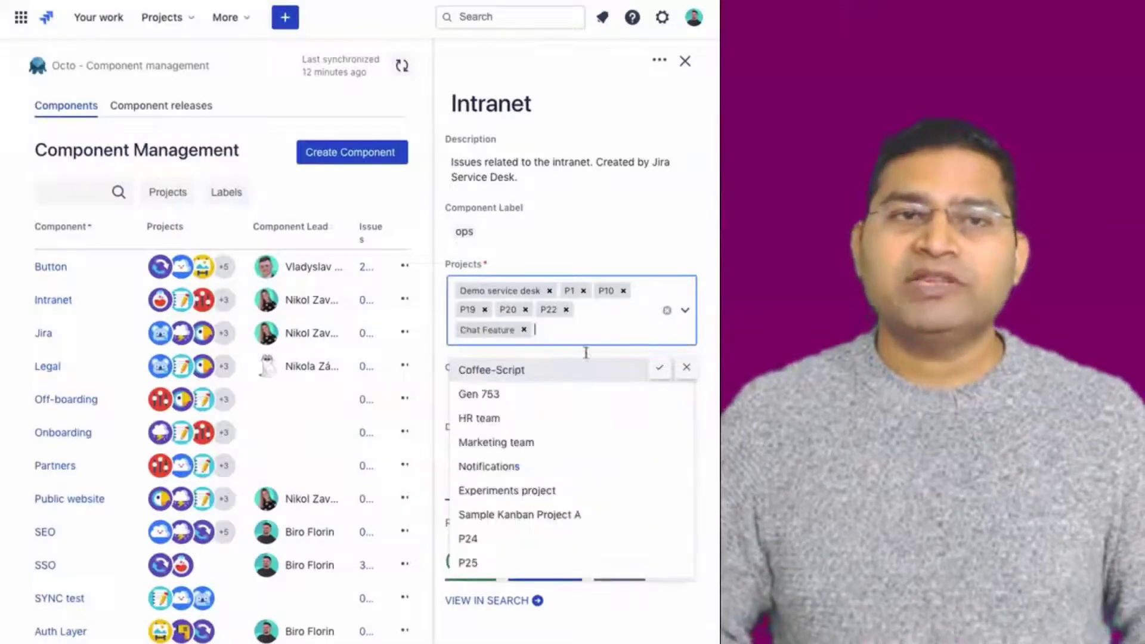
click(658, 368)
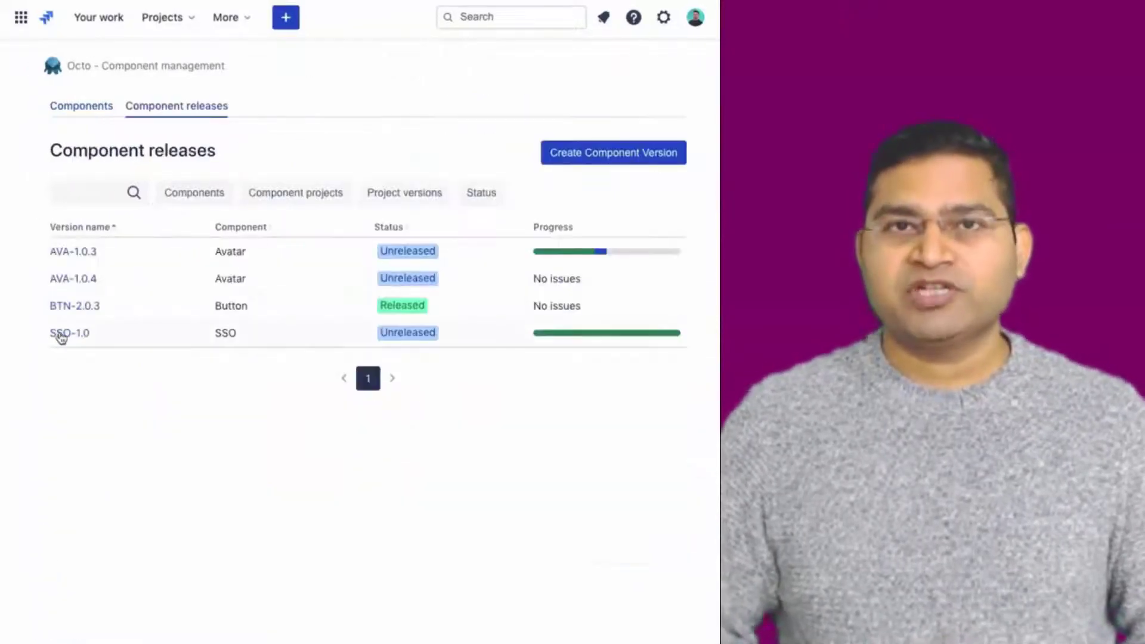
Step: Set the status of the SSO-1.0 component version to Released, save it and close its details
click(62, 334)
click(550, 156)
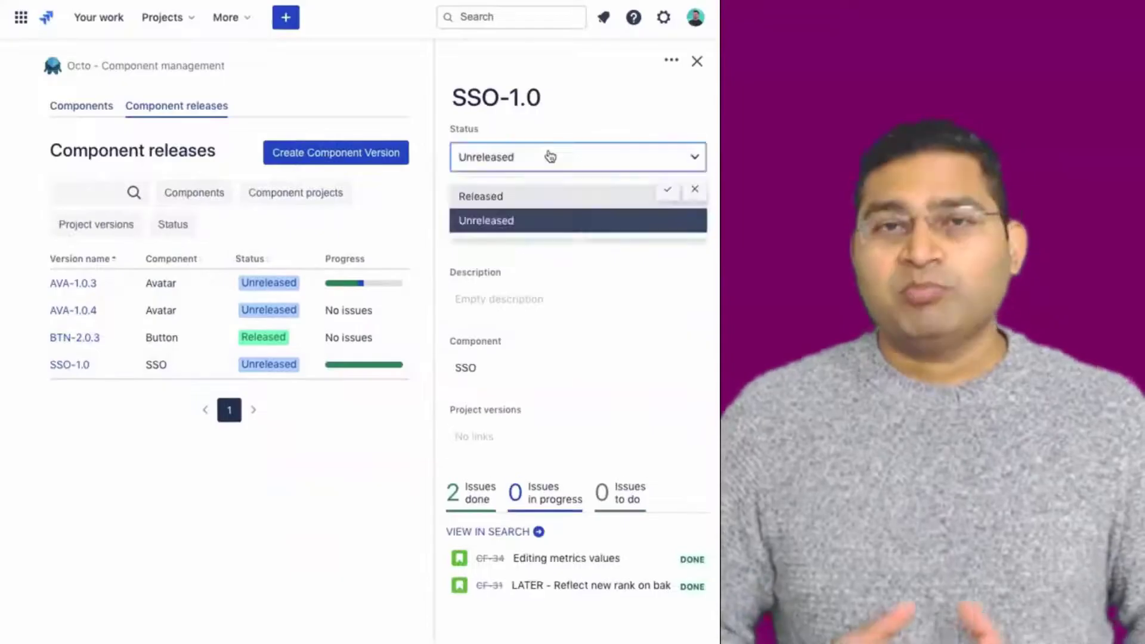
click(514, 196)
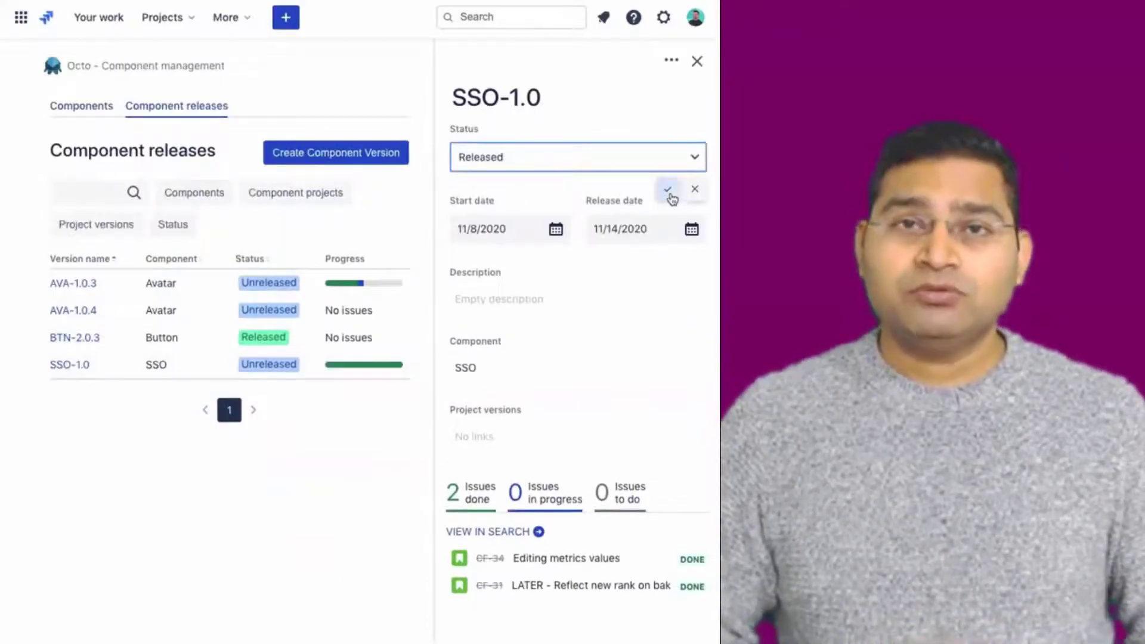
click(667, 191)
click(698, 63)
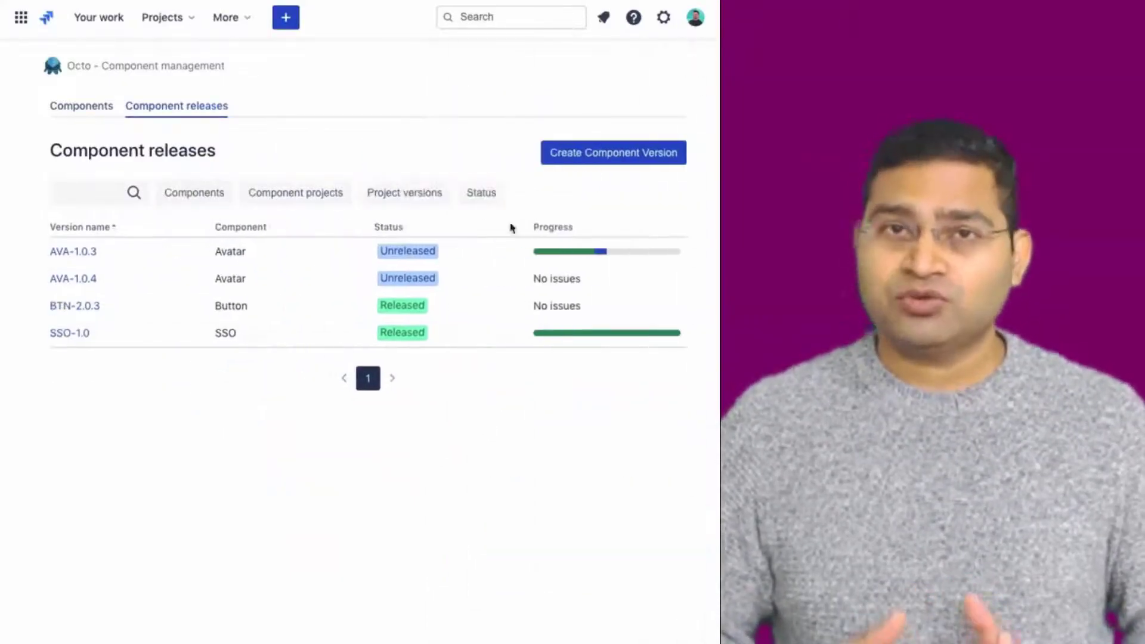
Step: View the details of component version AVA-1.0.3 and look through its linked issues
click(80, 254)
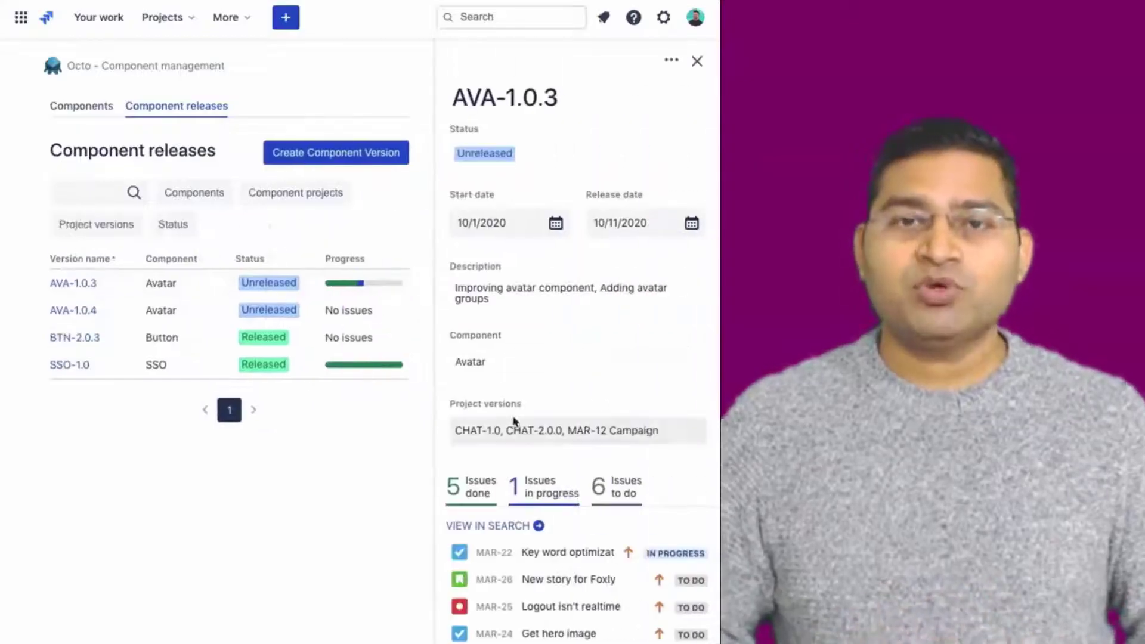
scroll(515, 420, down, 3)
scroll(514, 421, down, 1)
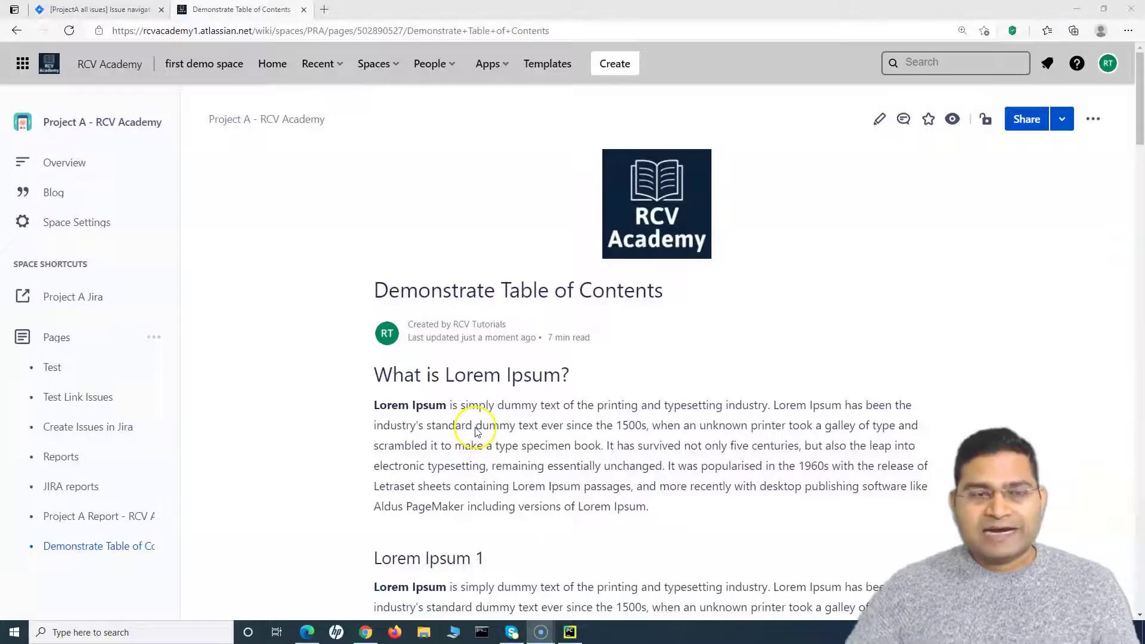
Step: In Confluence, open the Demonstrate Table of Contents page from the Project A - RCV Academy space and collapse the sidebar
click(345, 235)
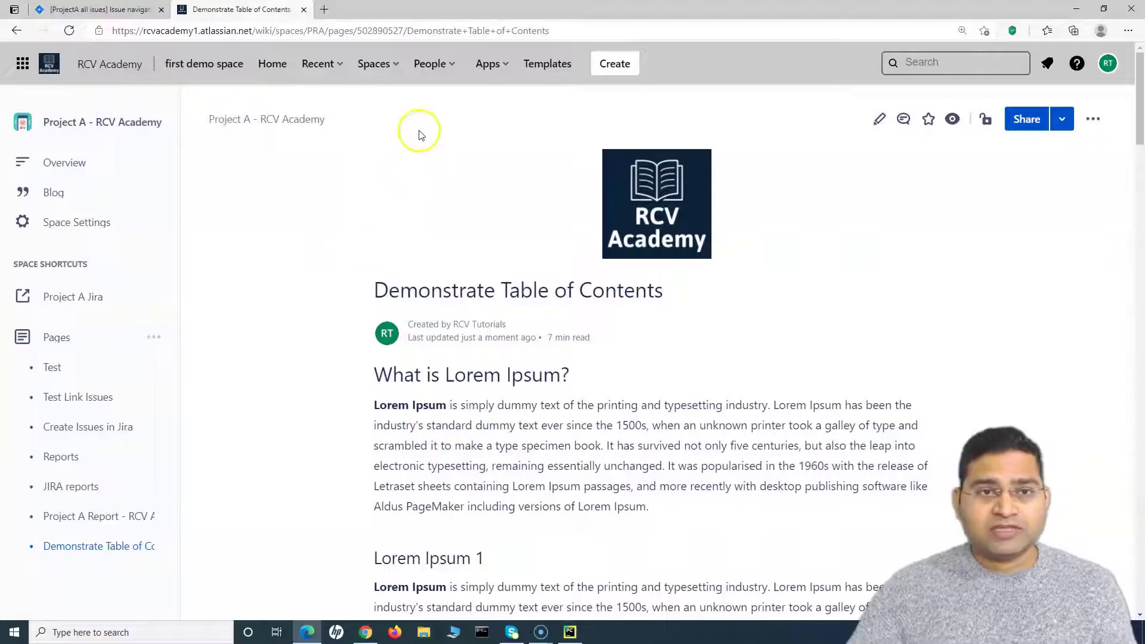
click(385, 64)
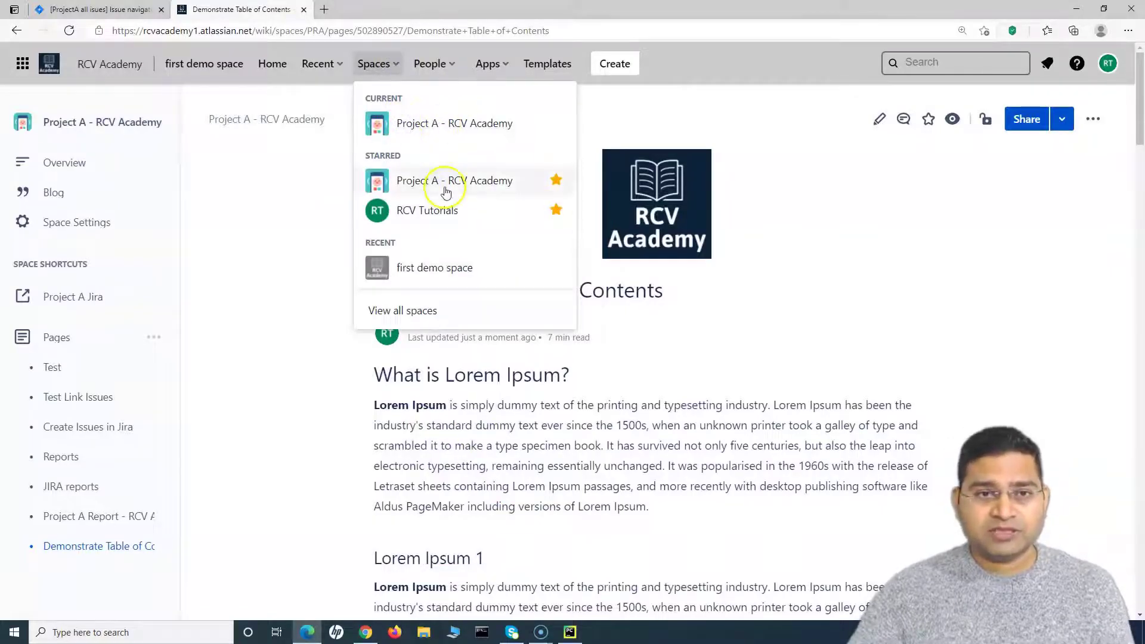
click(480, 186)
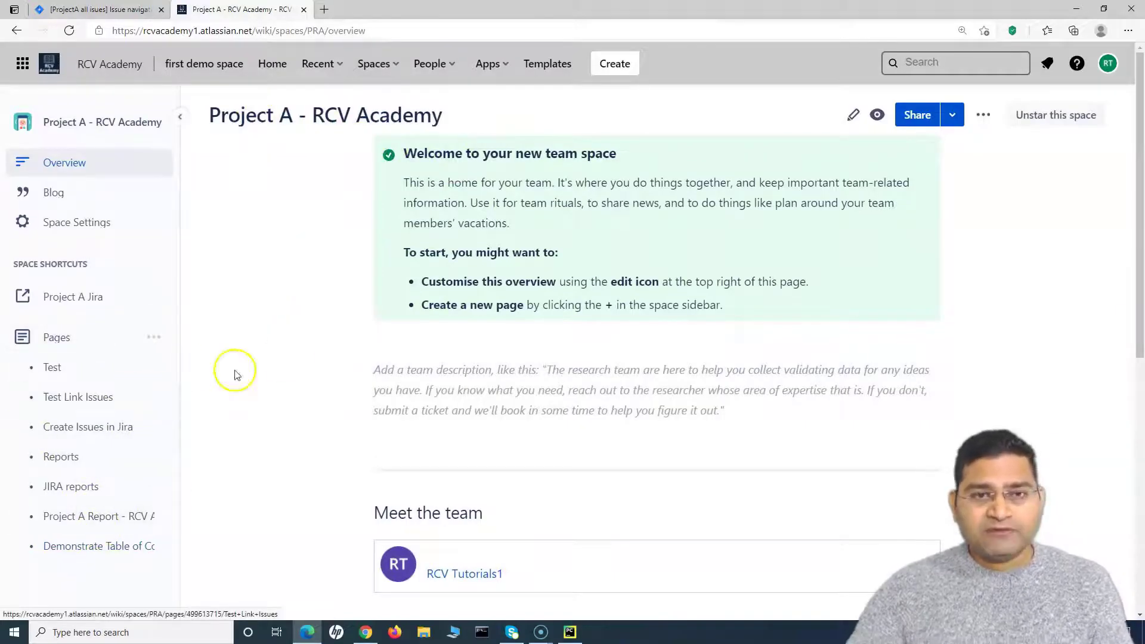
scroll(299, 330, down, 1)
click(99, 546)
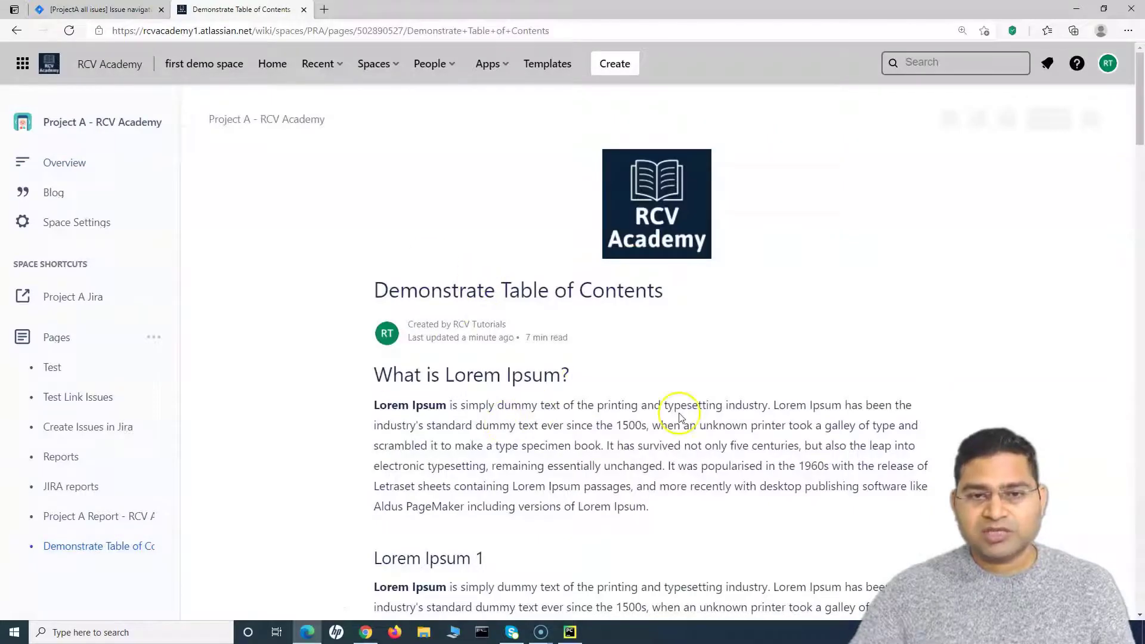
click(174, 120)
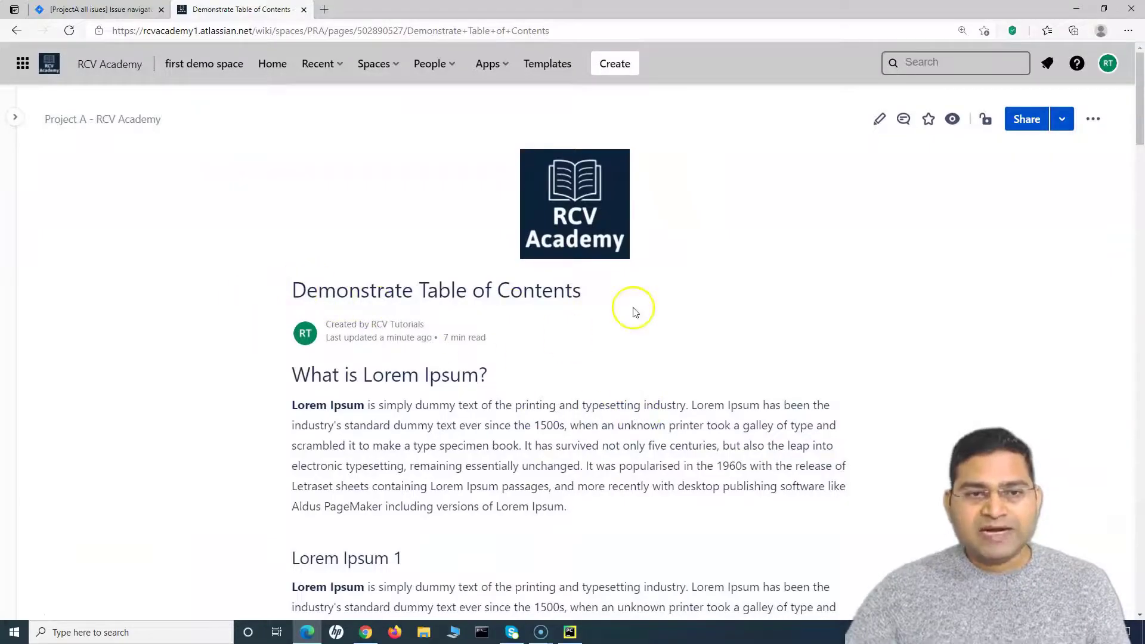
Step: Examine the headings and text sections throughout the Demonstrate Table of Contents page
scroll(465, 416, down, 3)
scroll(378, 266, down, 1)
scroll(371, 450, up, 3)
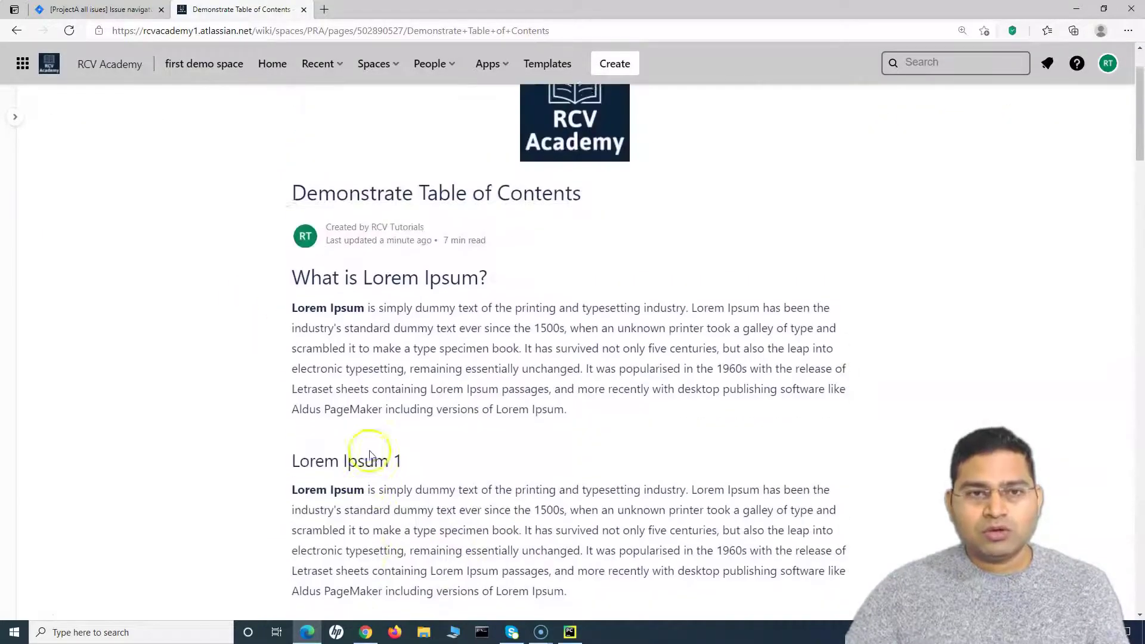
scroll(480, 435, down, 7)
scroll(480, 434, down, 1)
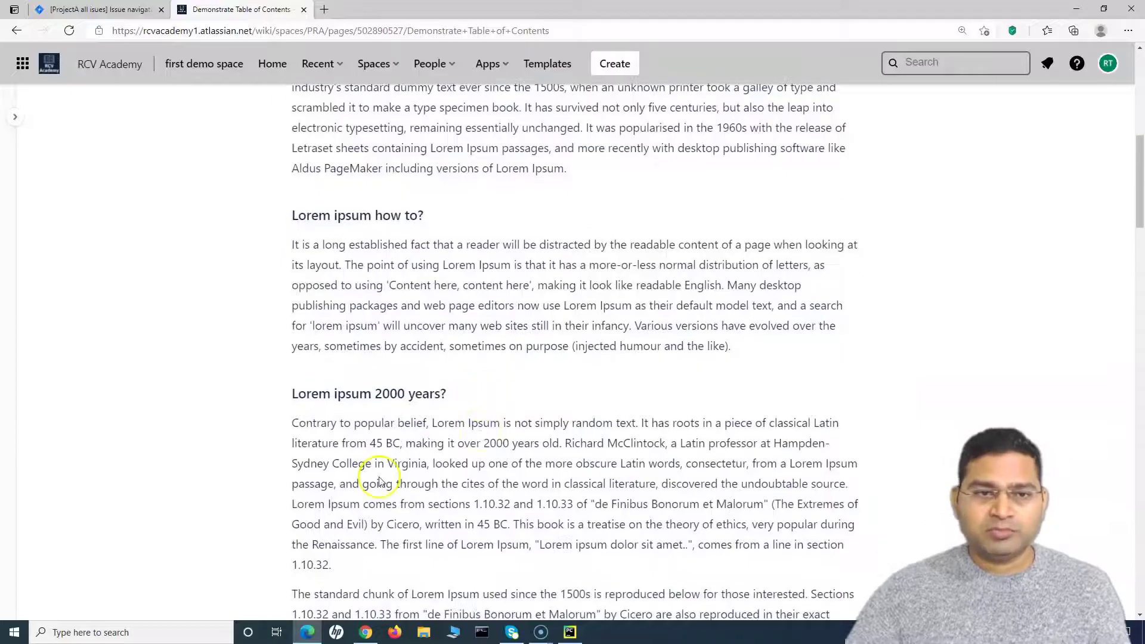
scroll(378, 475, down, 6)
scroll(435, 243, up, 3)
scroll(462, 406, down, 10)
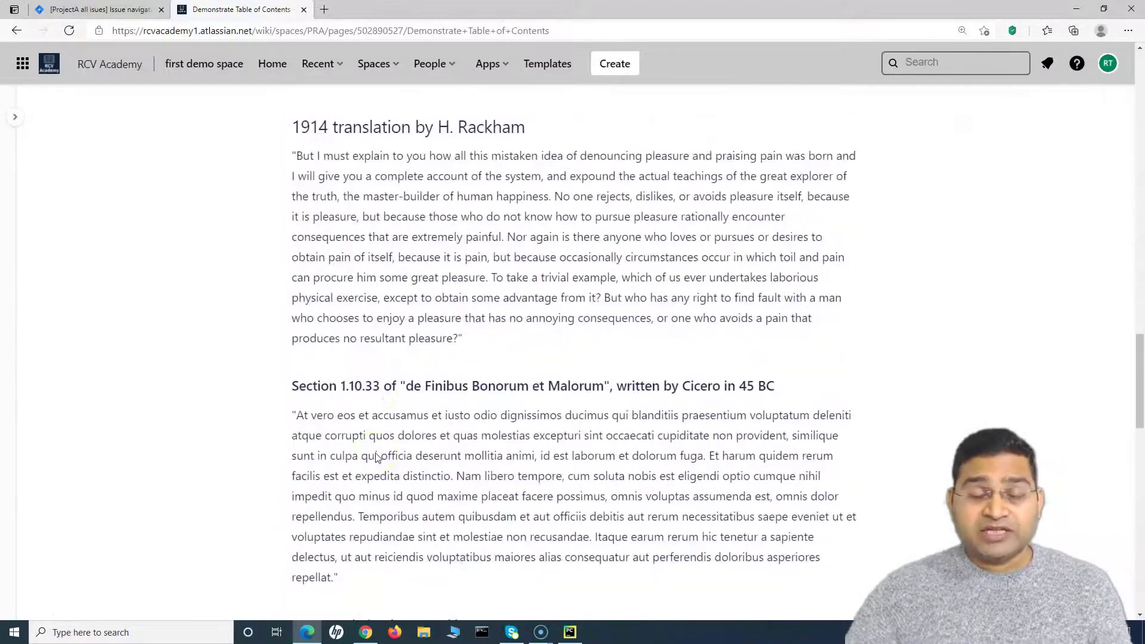
scroll(481, 454, up, 15)
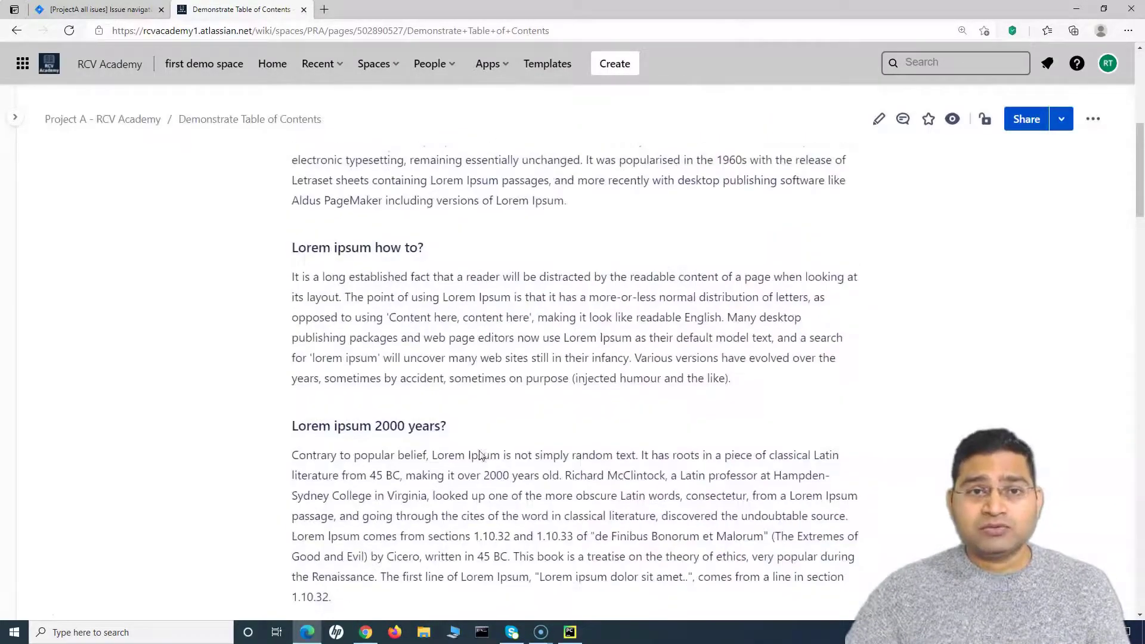
scroll(489, 450, up, 2)
scroll(363, 483, down, 5)
scroll(363, 489, up, 6)
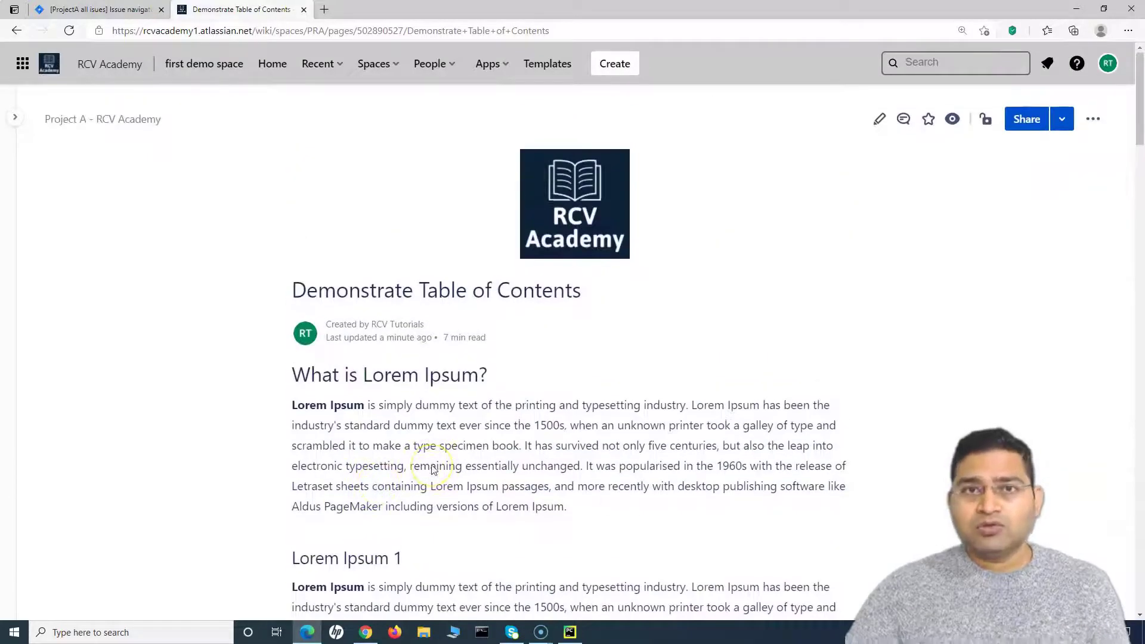
scroll(642, 503, down, 13)
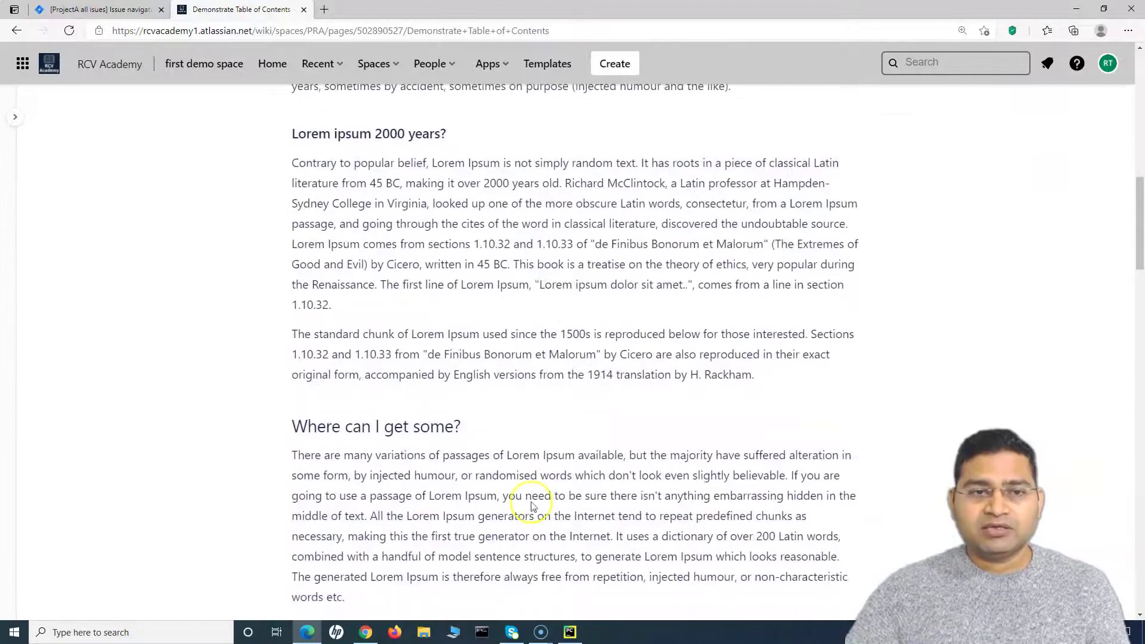
scroll(404, 438, up, 3)
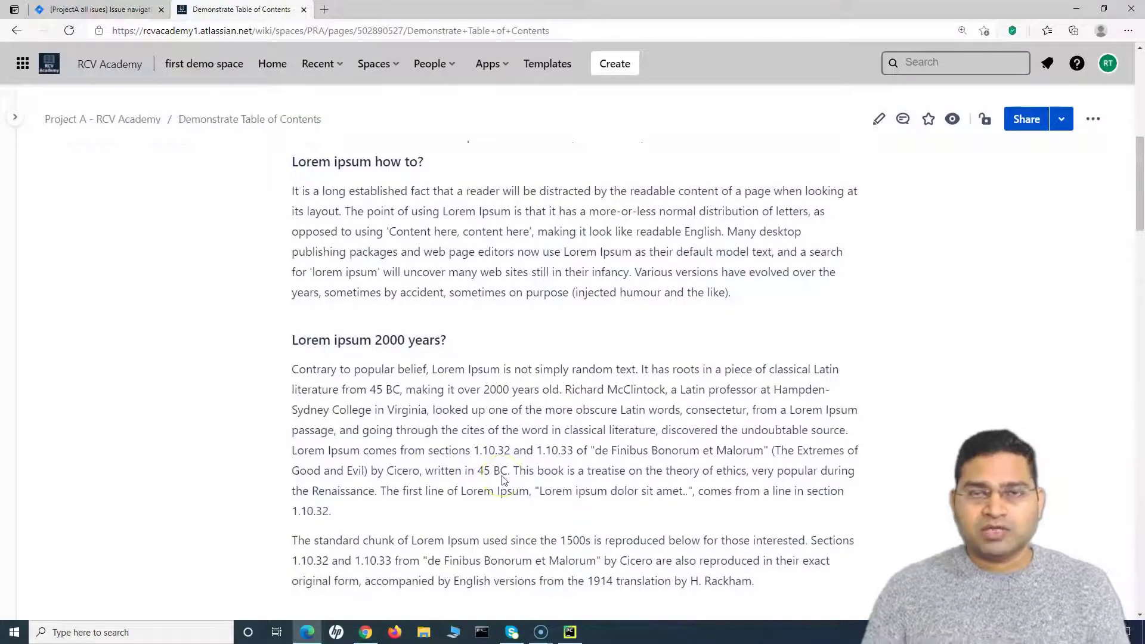
scroll(503, 480, down, 15)
scroll(519, 483, up, 10)
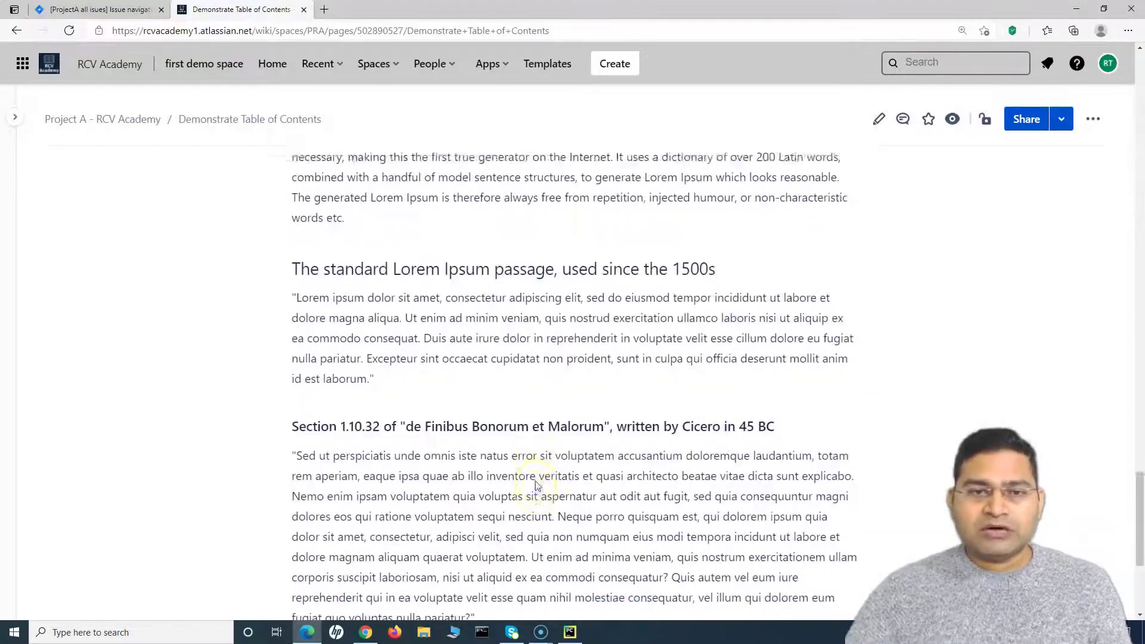
scroll(536, 486, down, 1)
scroll(537, 486, down, 5)
scroll(533, 486, up, 15)
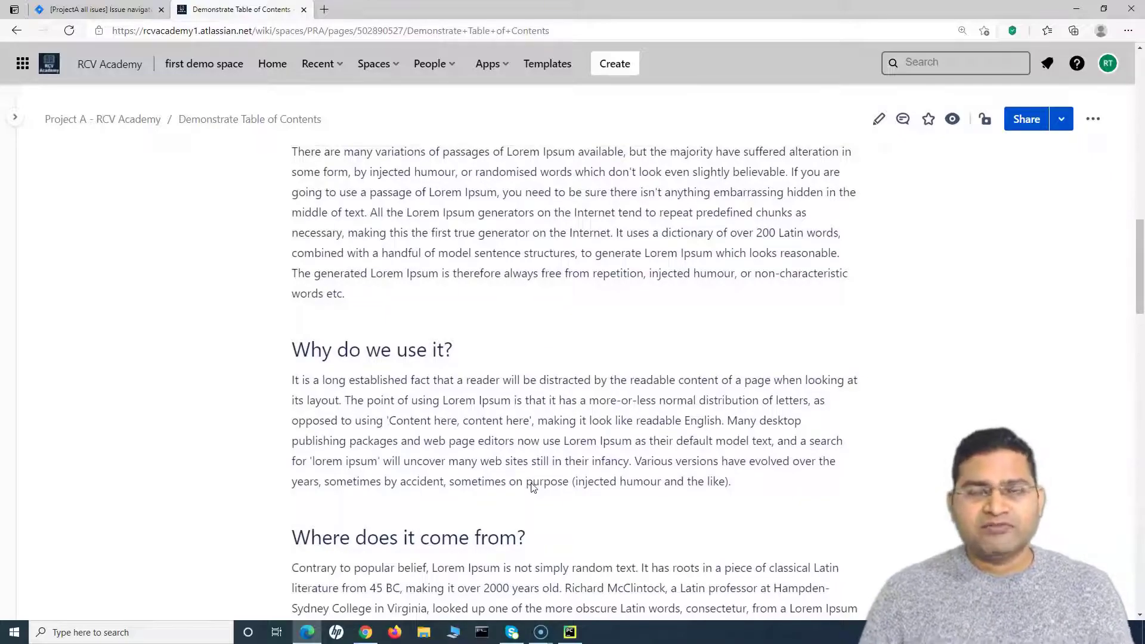
scroll(539, 467, up, 5)
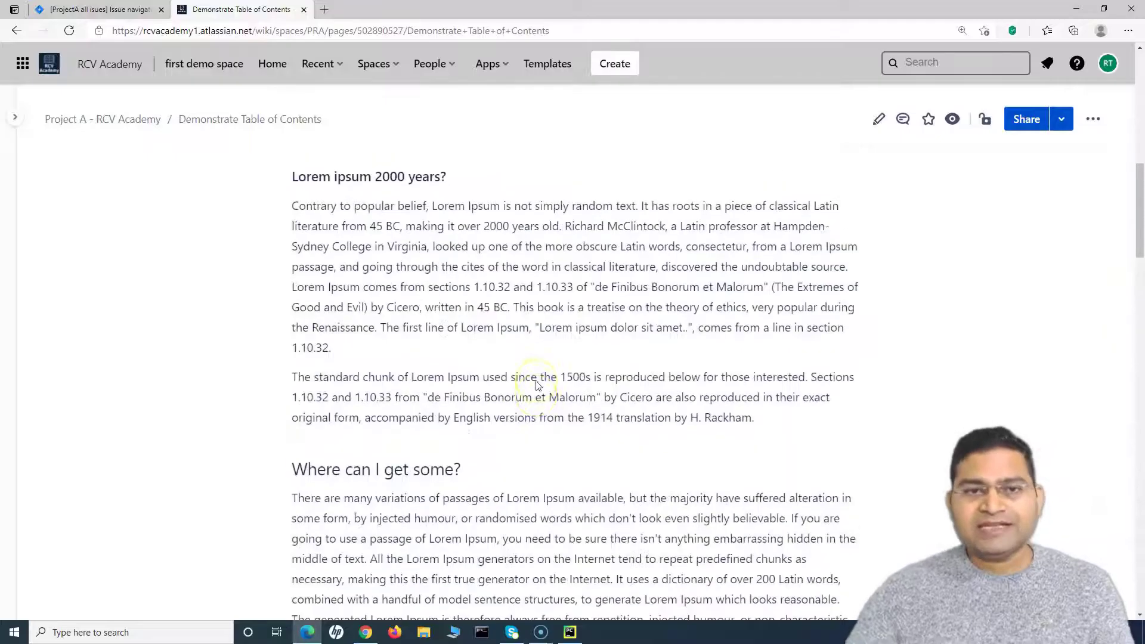
scroll(537, 385, up, 10)
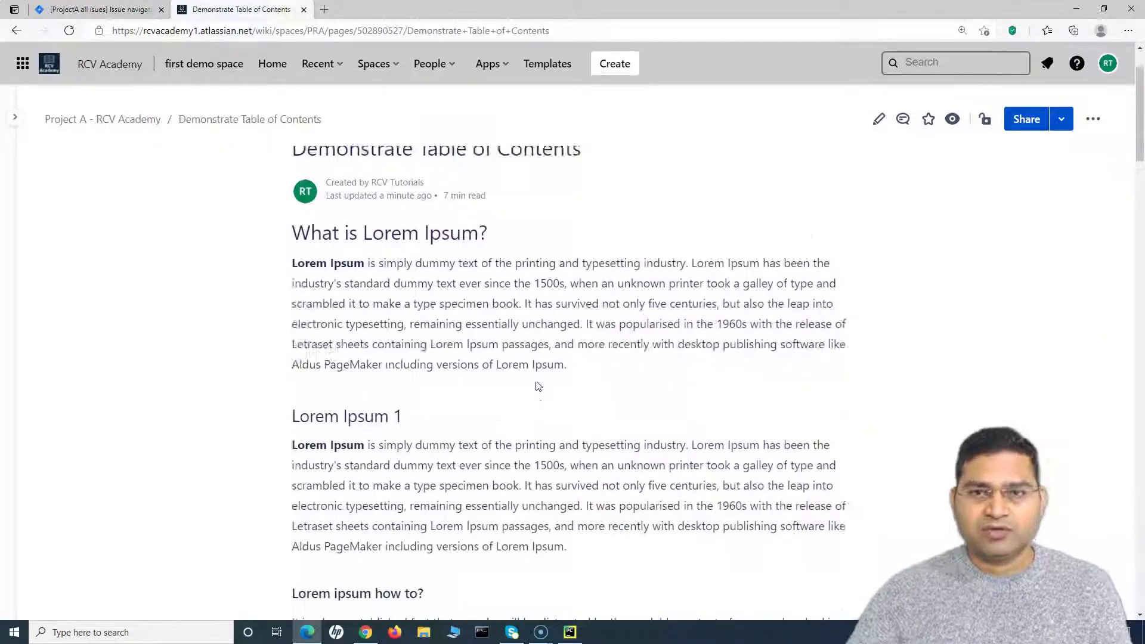
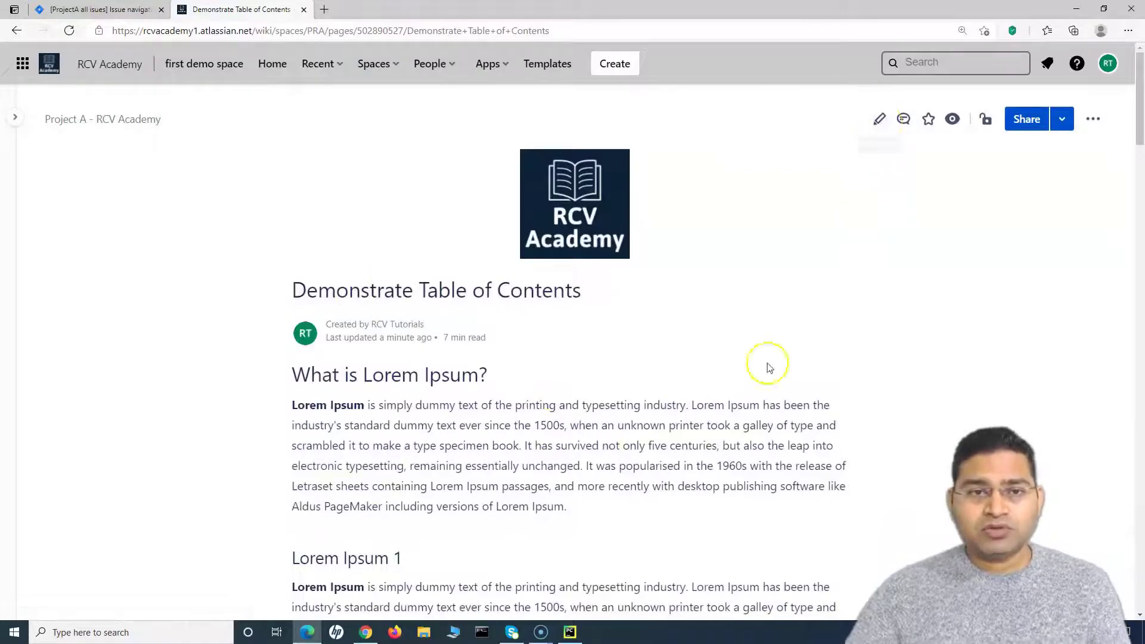
Step: Open the Demonstrate Table of Contents page for editing, with an empty line ready above the first heading
click(878, 120)
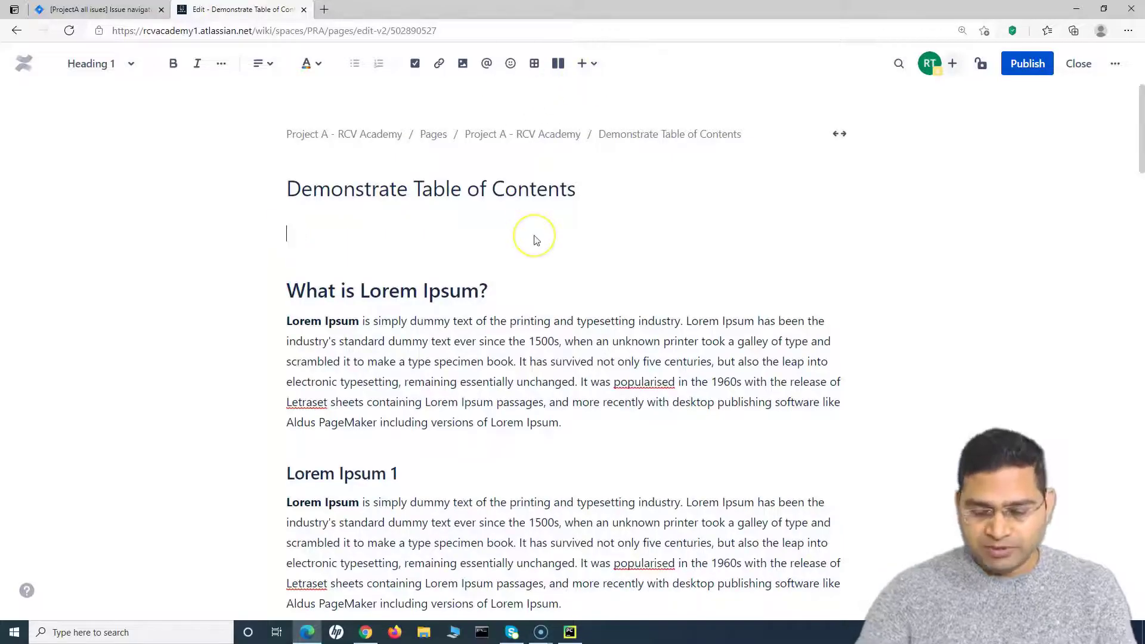
text(/)
key(BackSpace)
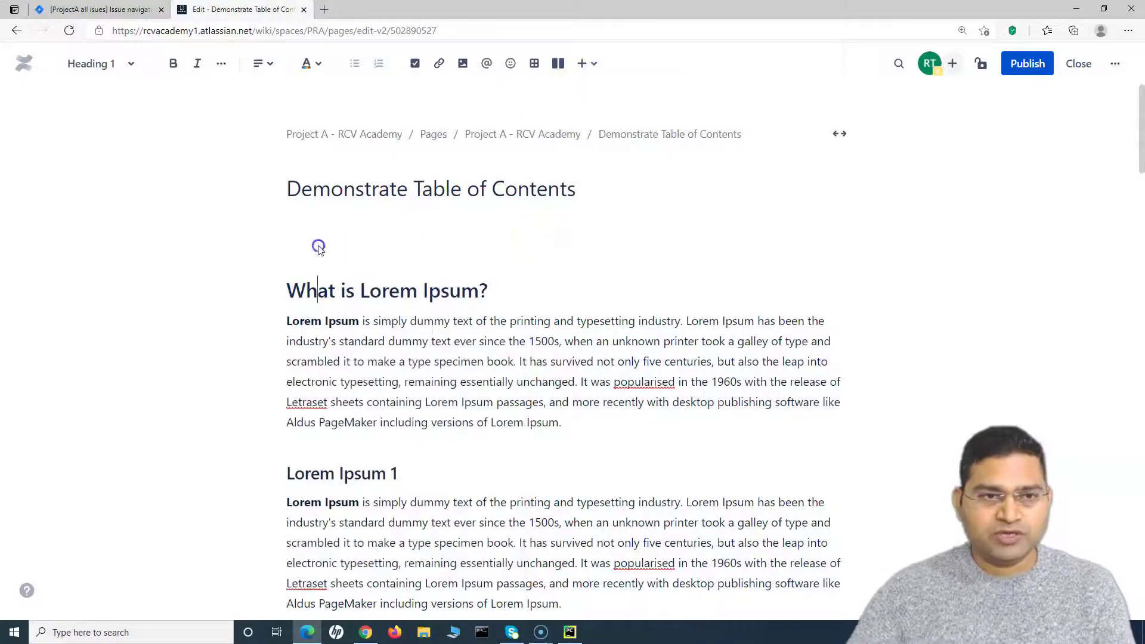
key(Return)
text(/t)
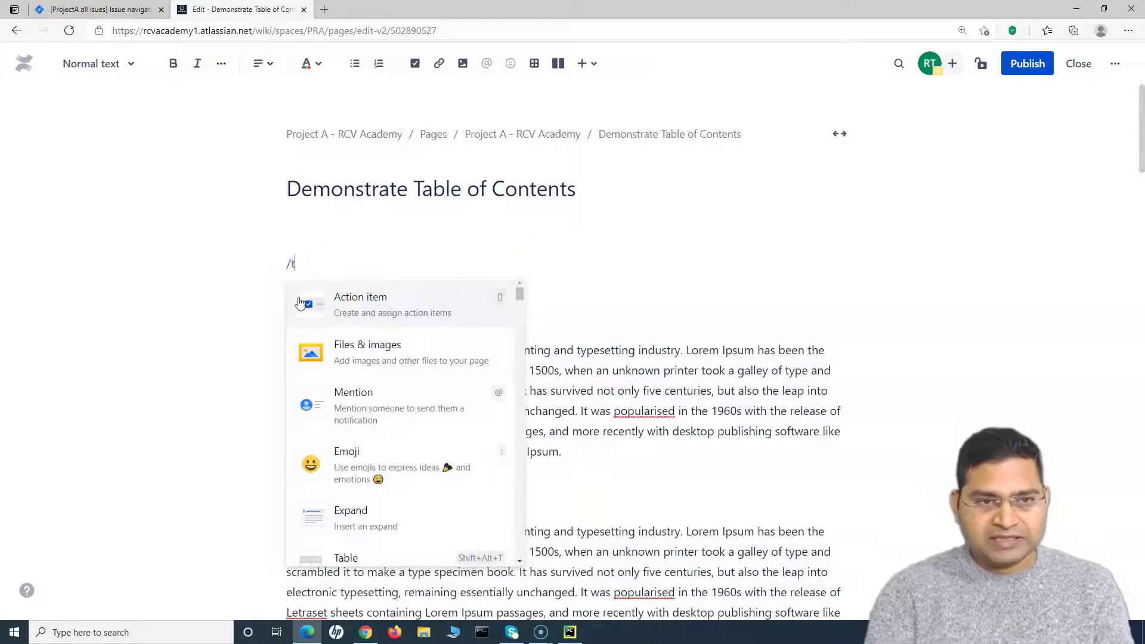
text(able)
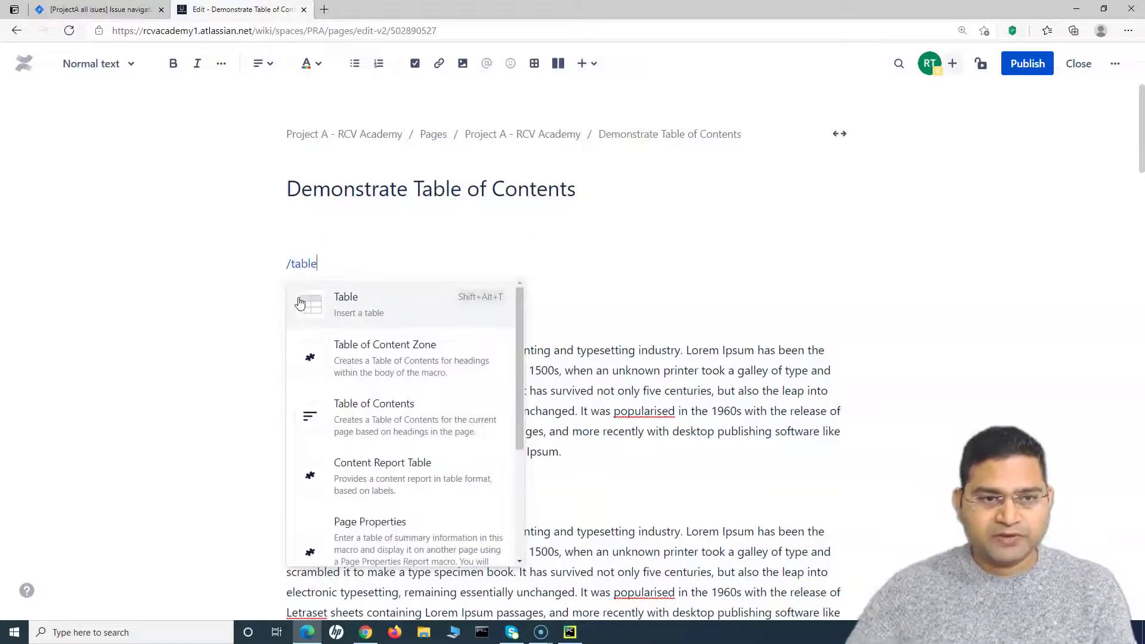
click(351, 426)
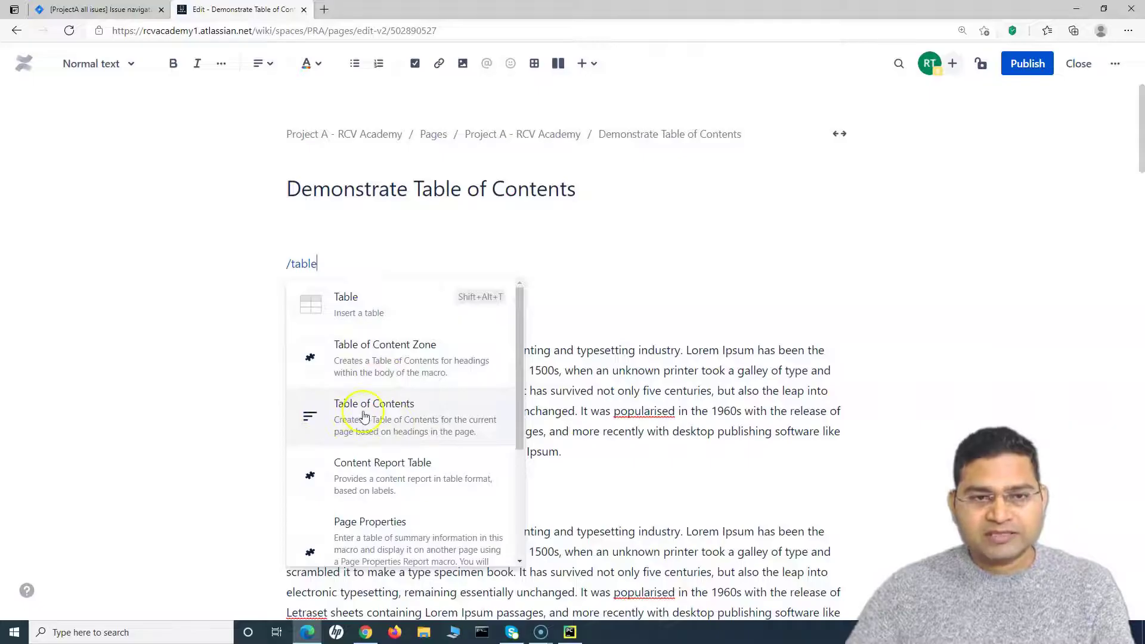
click(352, 260)
click(316, 260)
drag(317, 261, 281, 260)
key(BackSpace)
key(Escape)
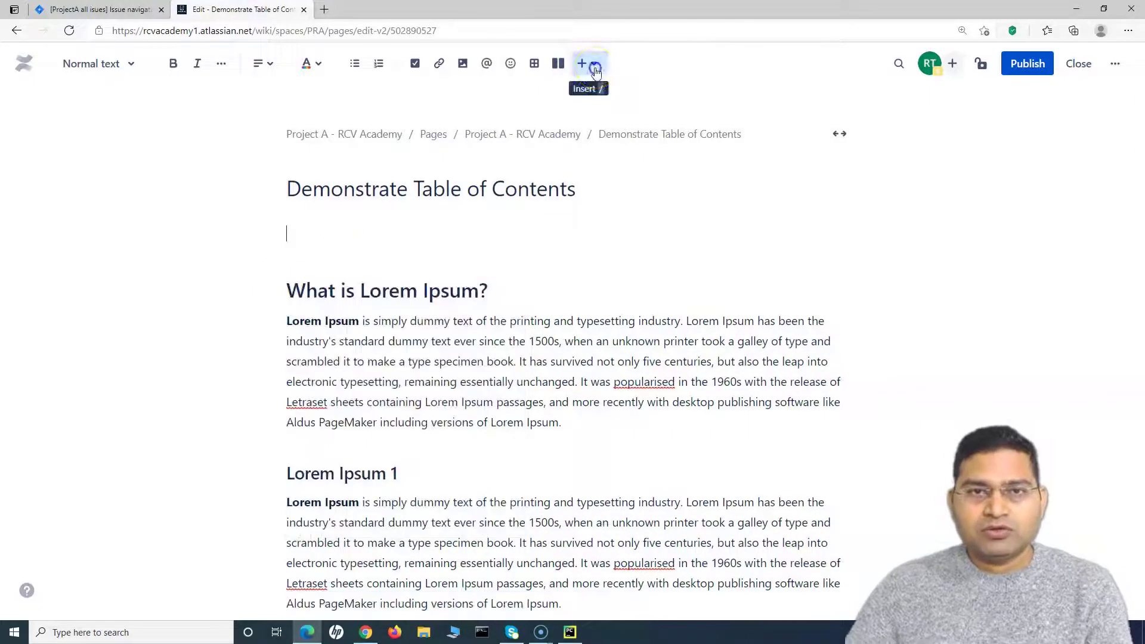
Step: Find the Table of Contents macro in the full macro list by searching for "table" and open its settings
click(591, 66)
click(577, 402)
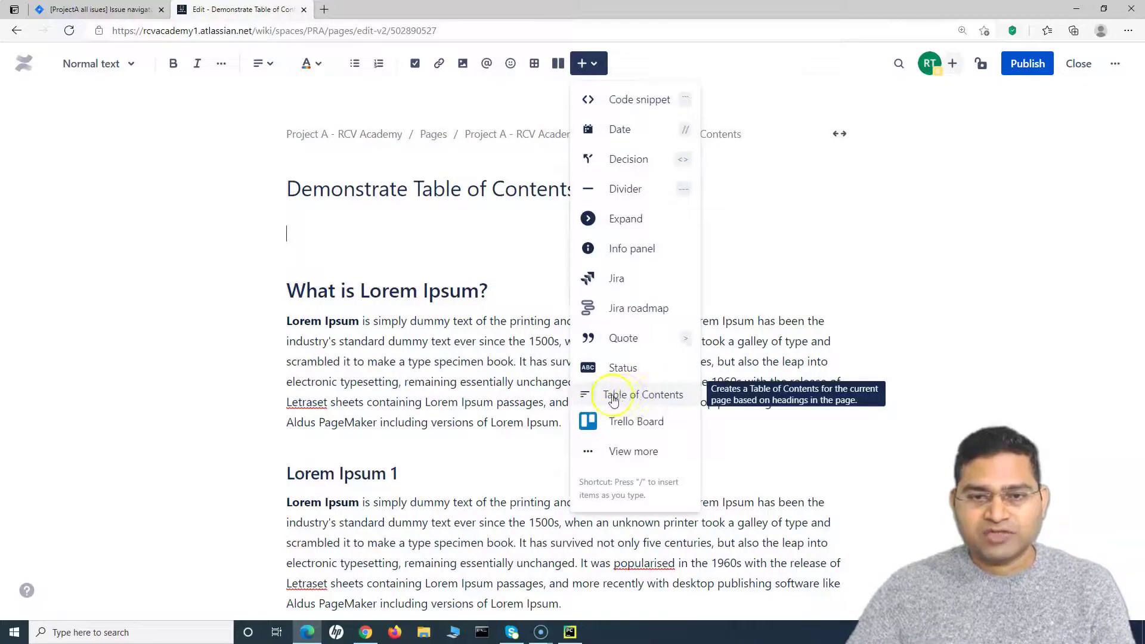
click(646, 454)
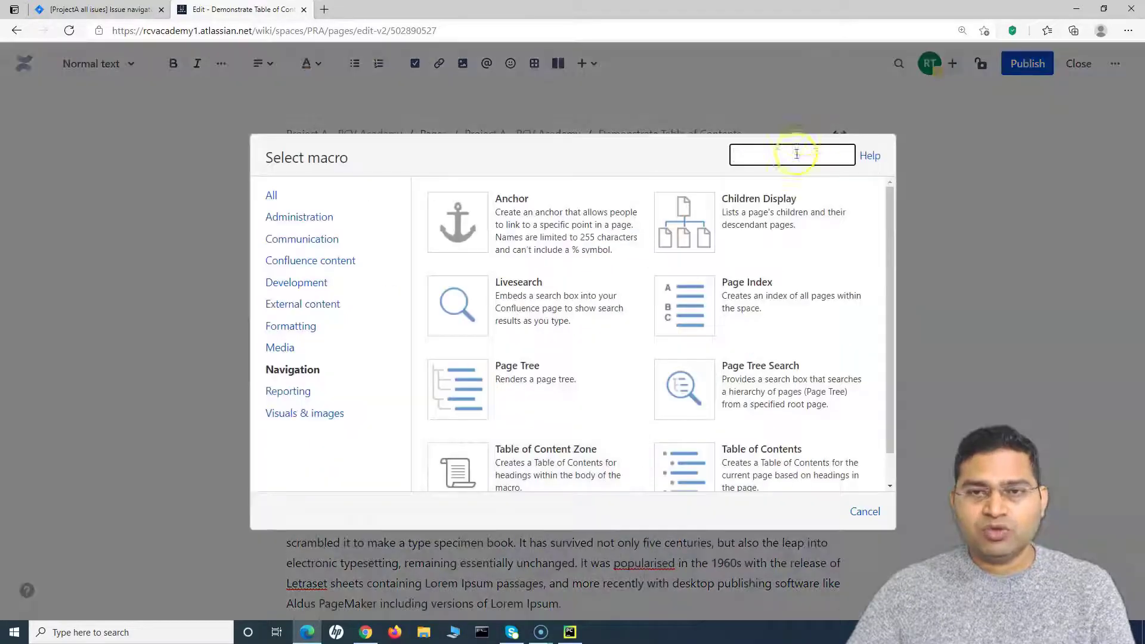
click(796, 155)
text(table)
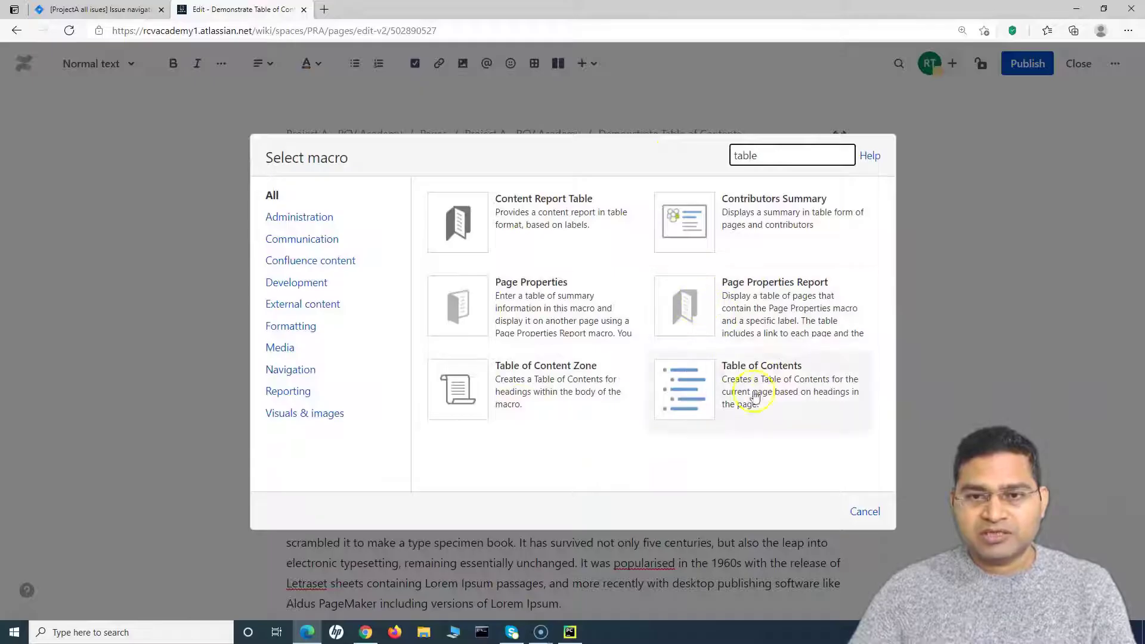
click(753, 392)
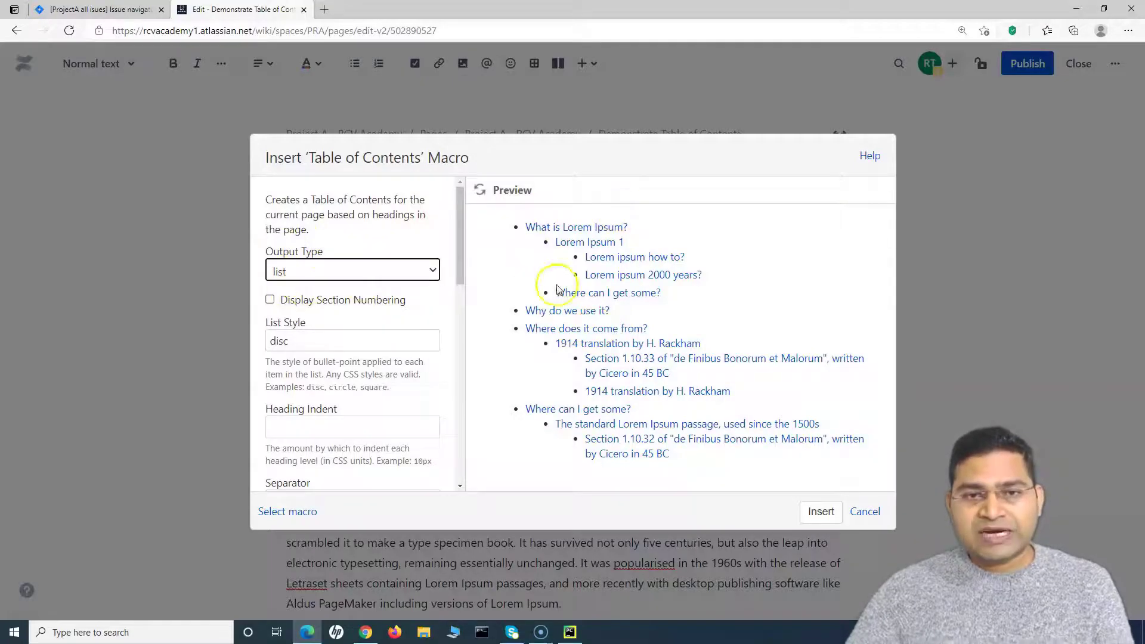
Step: Try the flat output type for the table of contents and refresh the preview
click(306, 276)
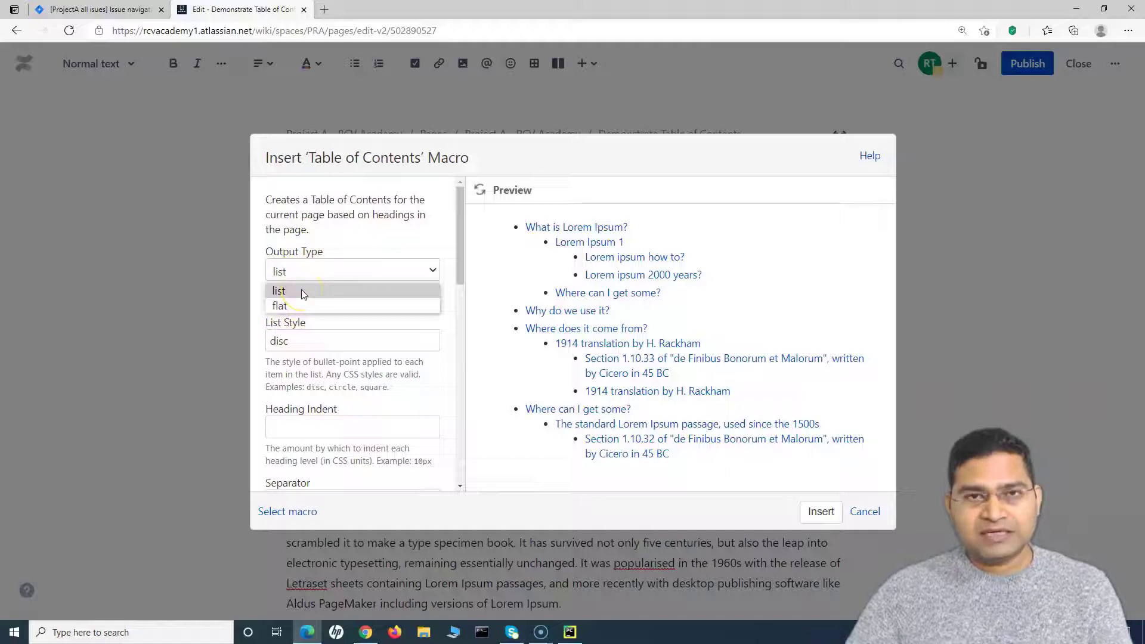
click(308, 292)
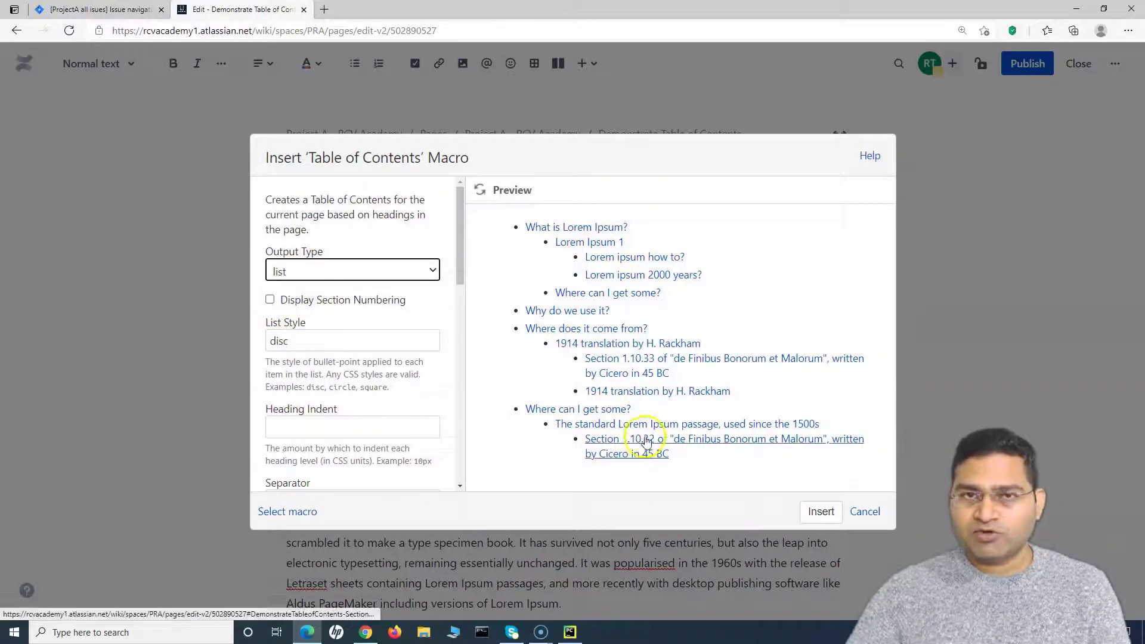
click(299, 272)
click(289, 302)
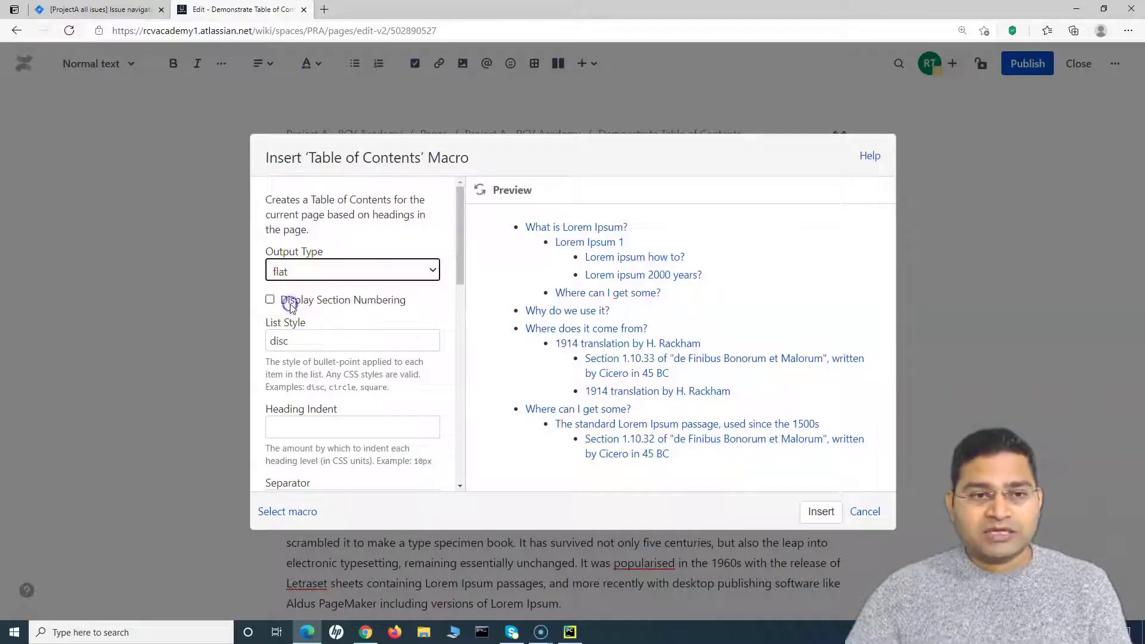
click(480, 194)
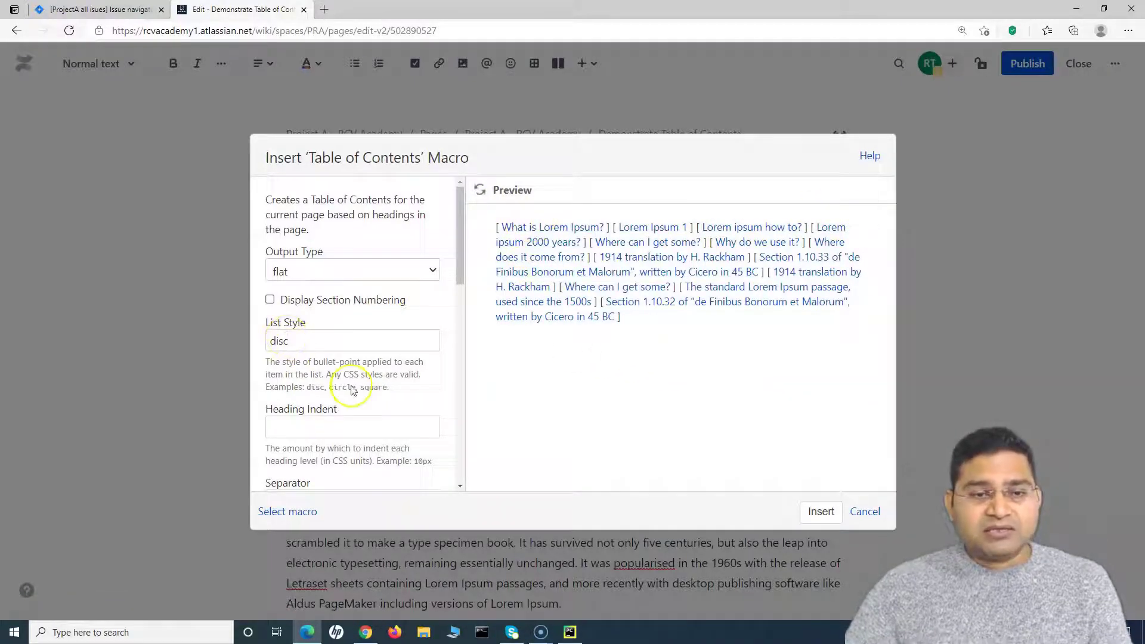
Step: Return the output type to list and refresh the preview
click(291, 278)
click(286, 289)
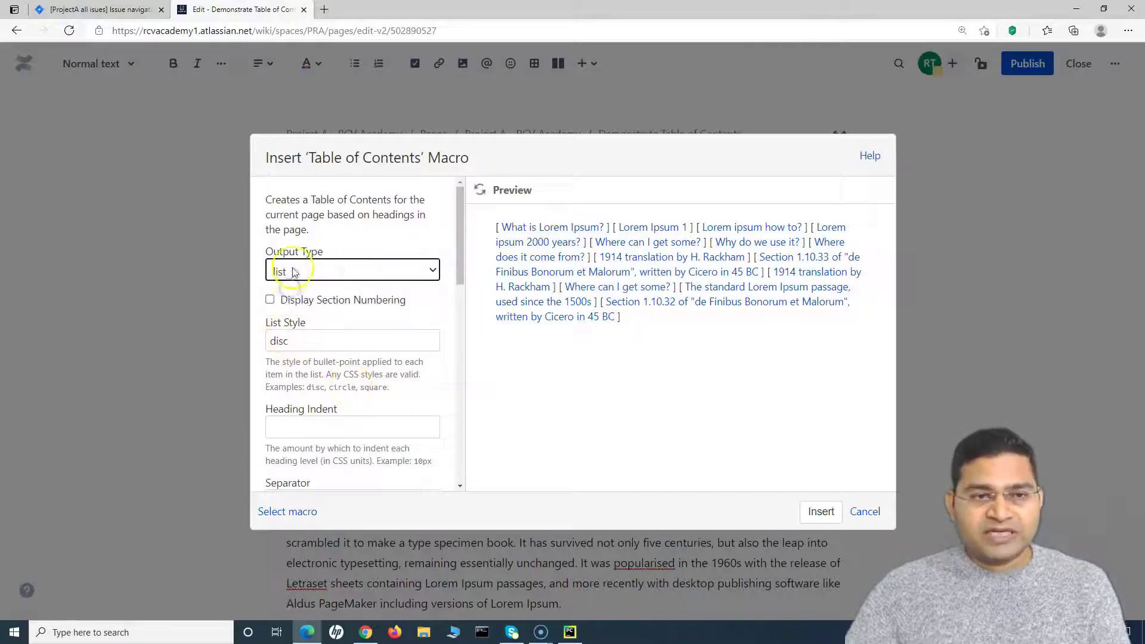
click(479, 190)
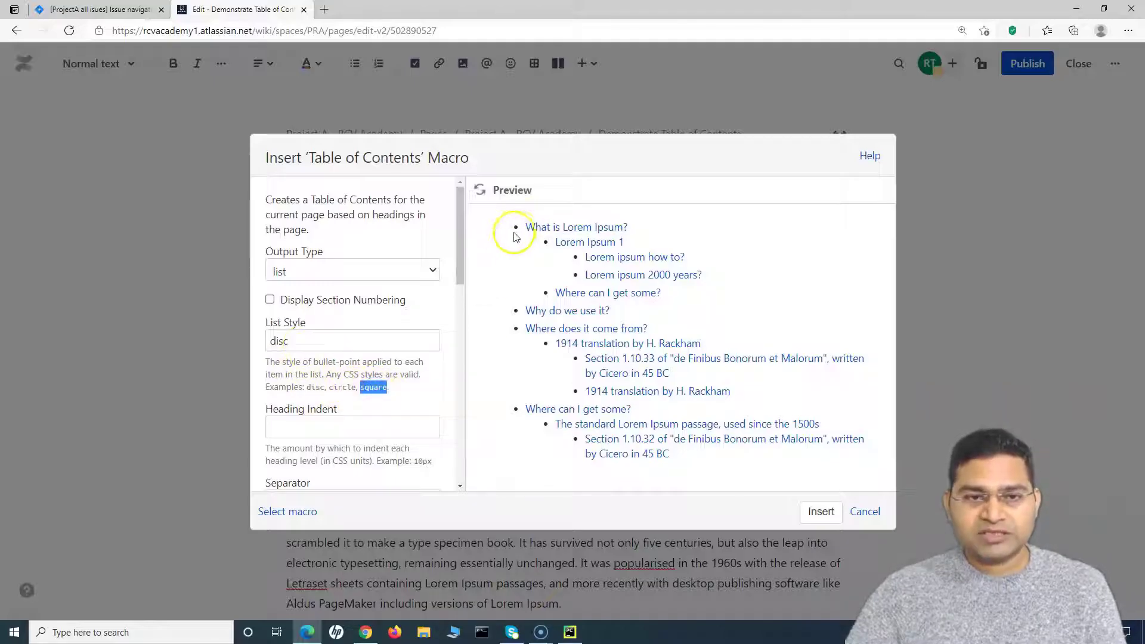
Step: Set the list style to square, turn on section numbering and refresh the preview
double_click(253, 341)
text(square)
click(427, 377)
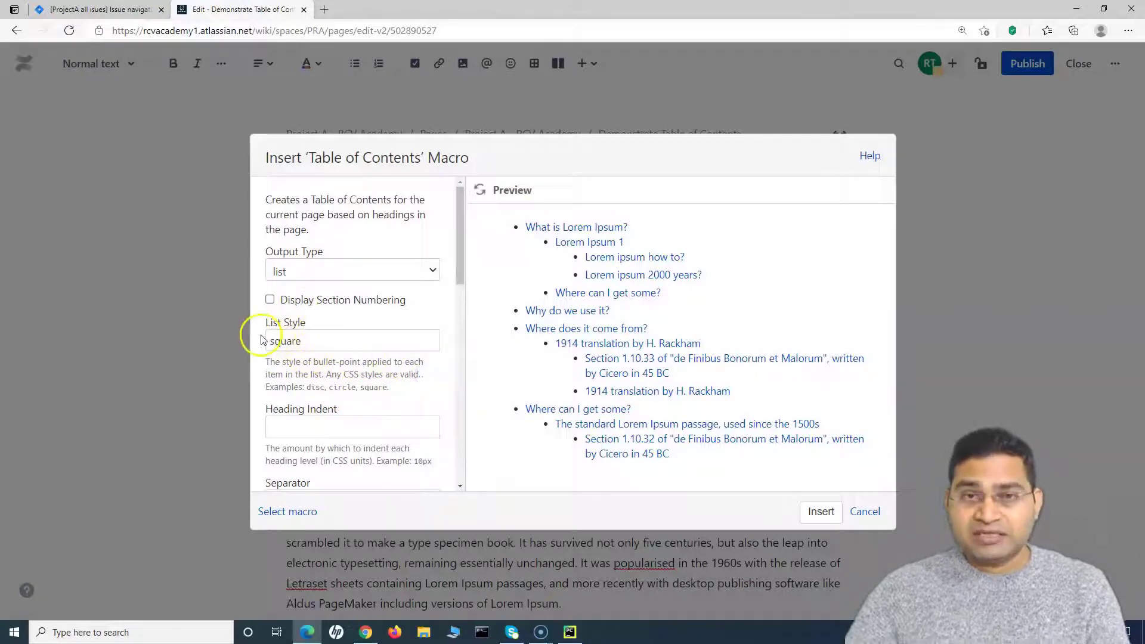
click(270, 301)
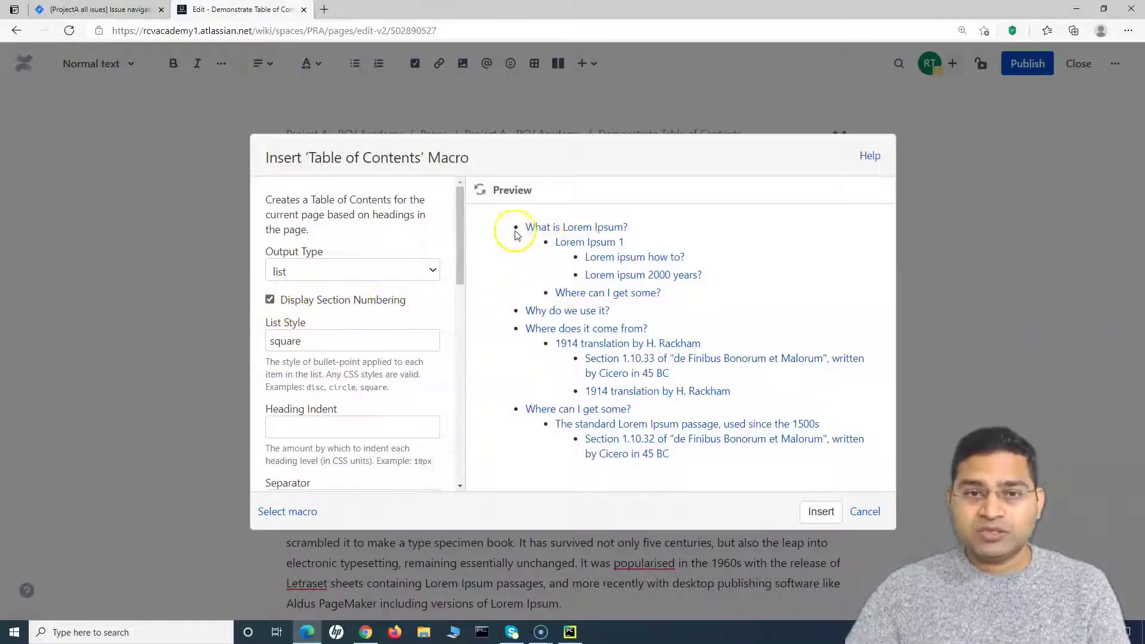
click(479, 189)
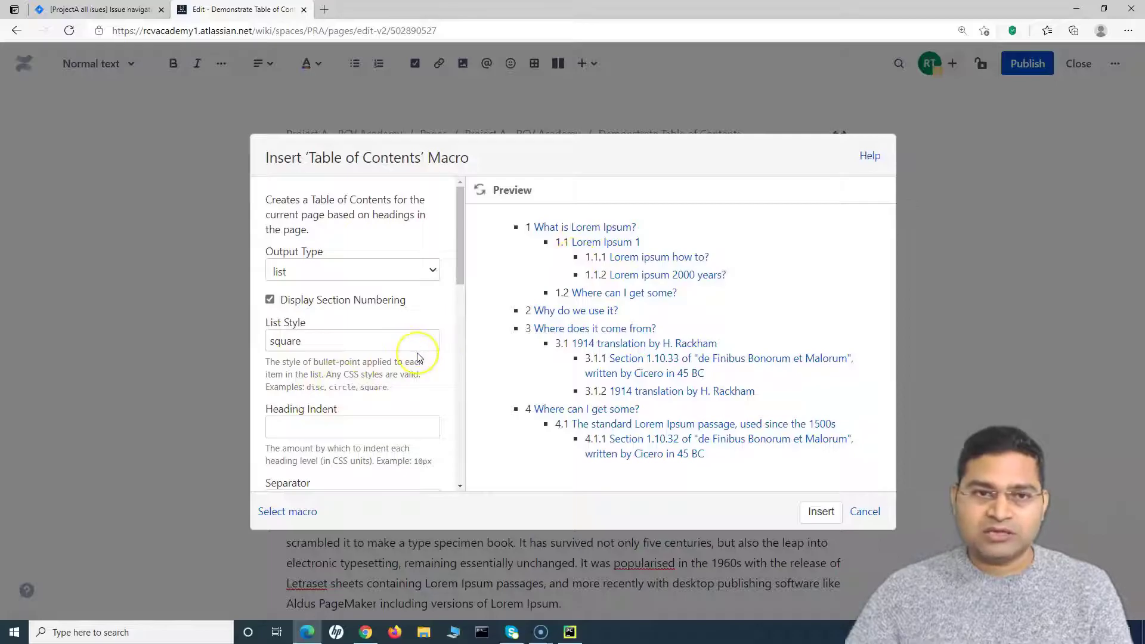
Step: Try heading indents of 5px and 10px, refreshing the table of contents preview for each value
scroll(413, 393, down, 1)
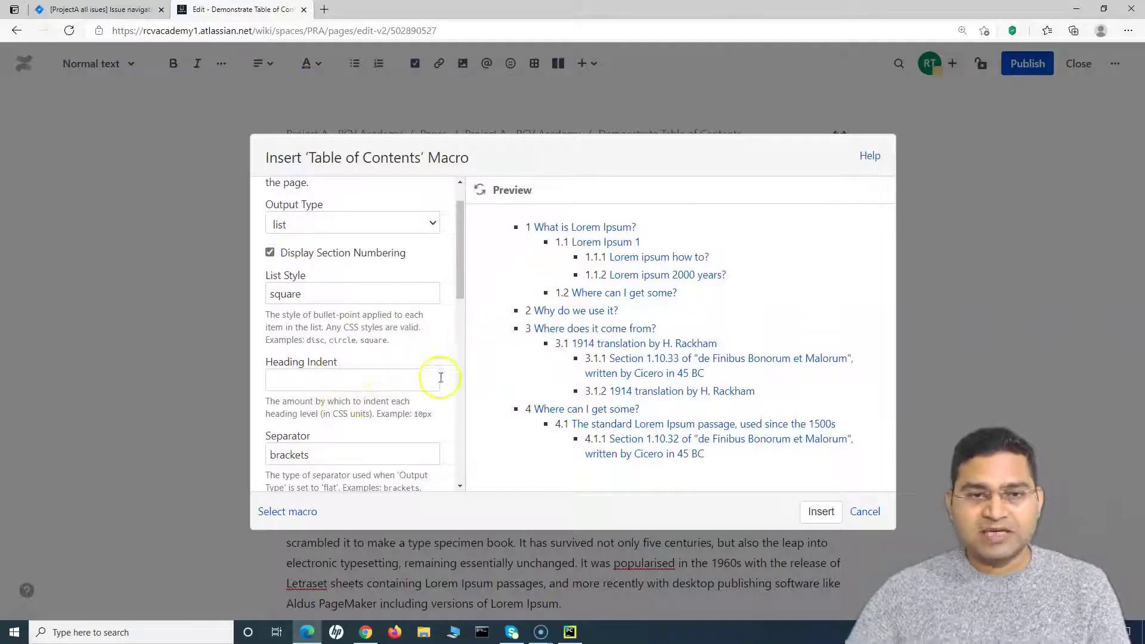
click(342, 380)
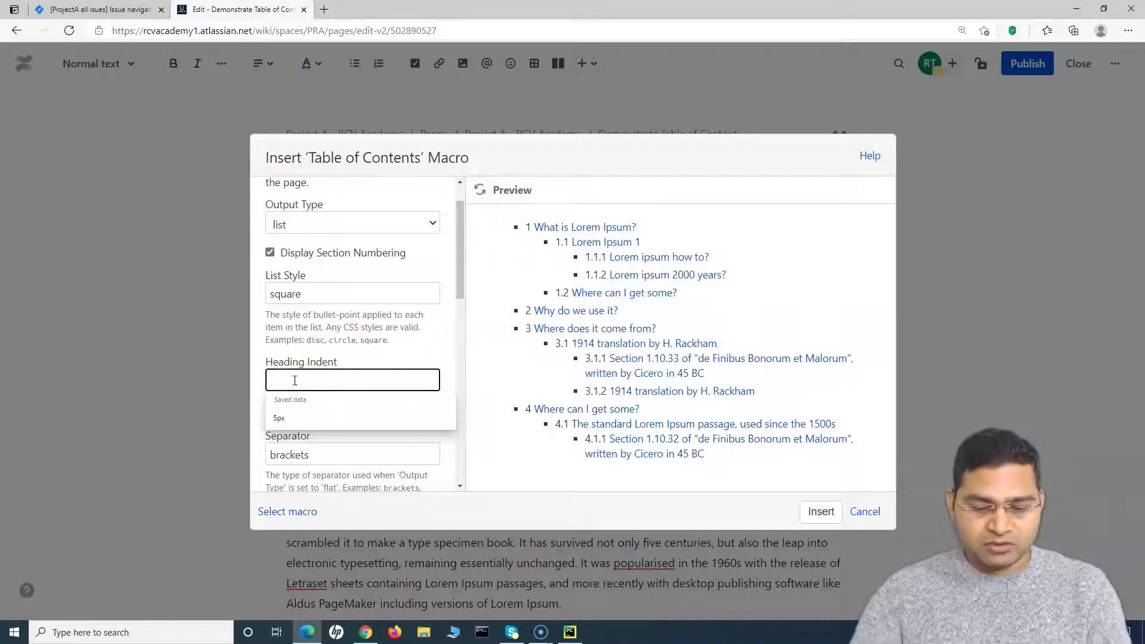
text(x)
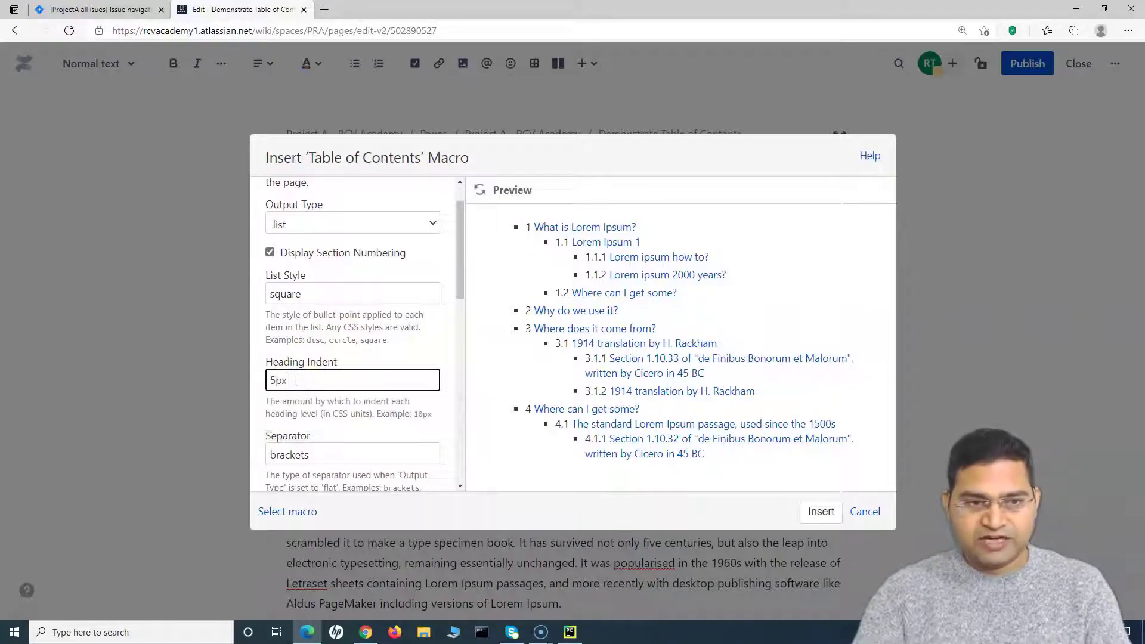
click(410, 418)
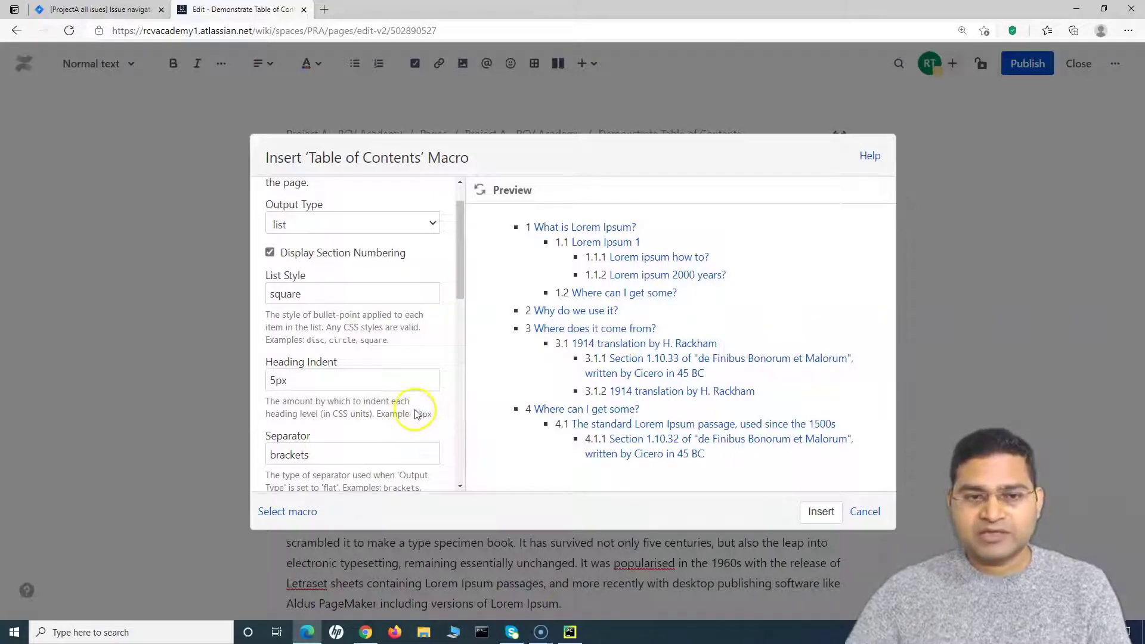
click(481, 191)
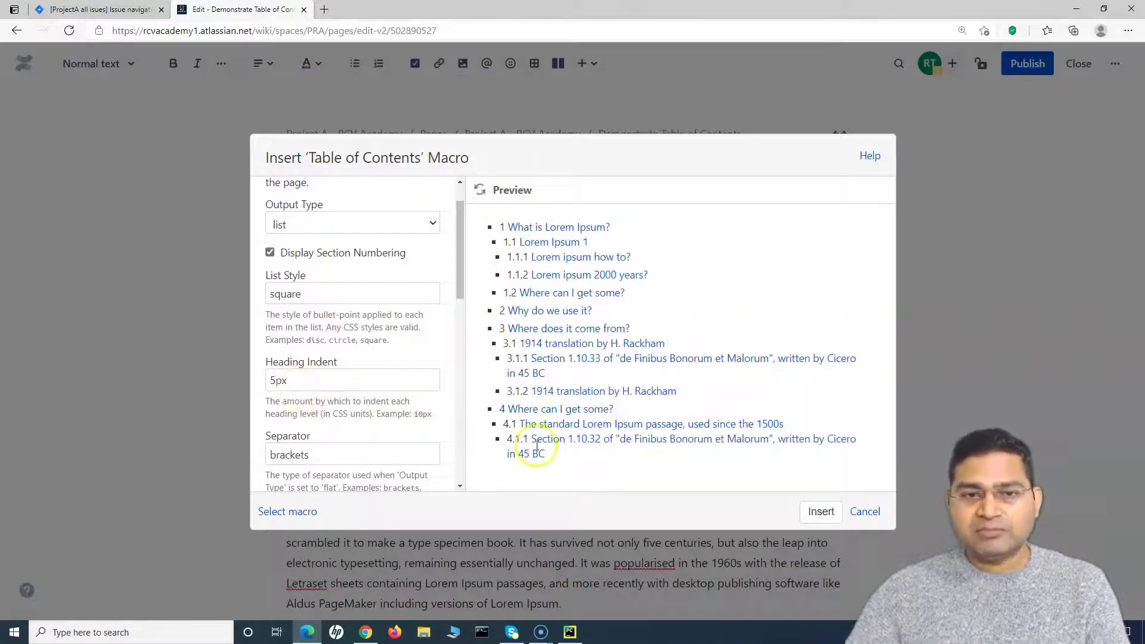
drag(275, 382, 263, 387)
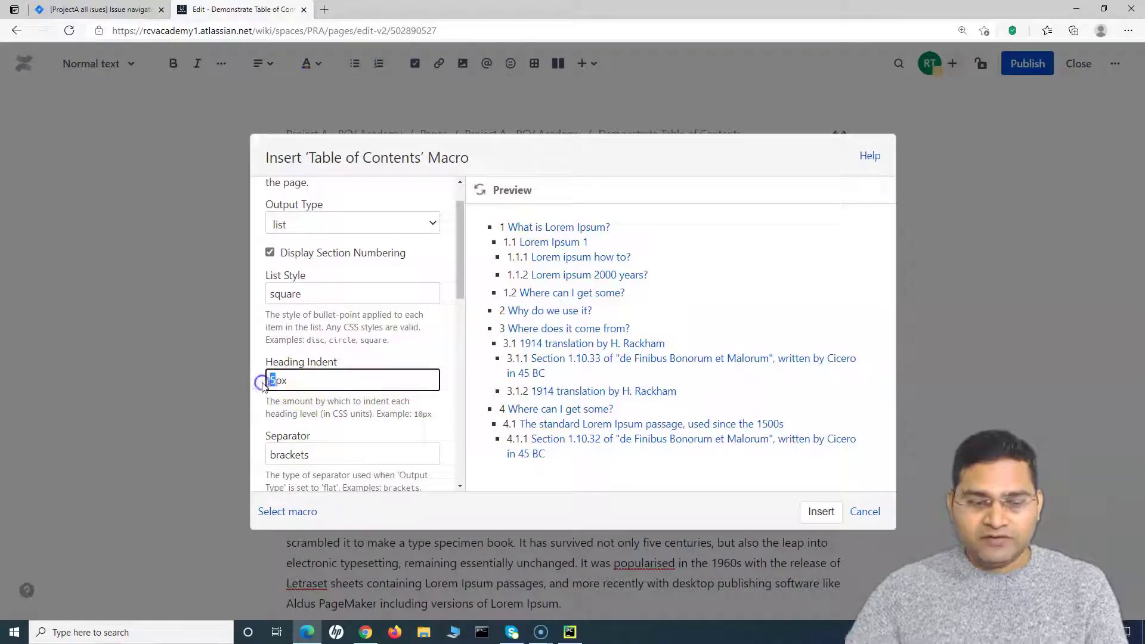
click(480, 189)
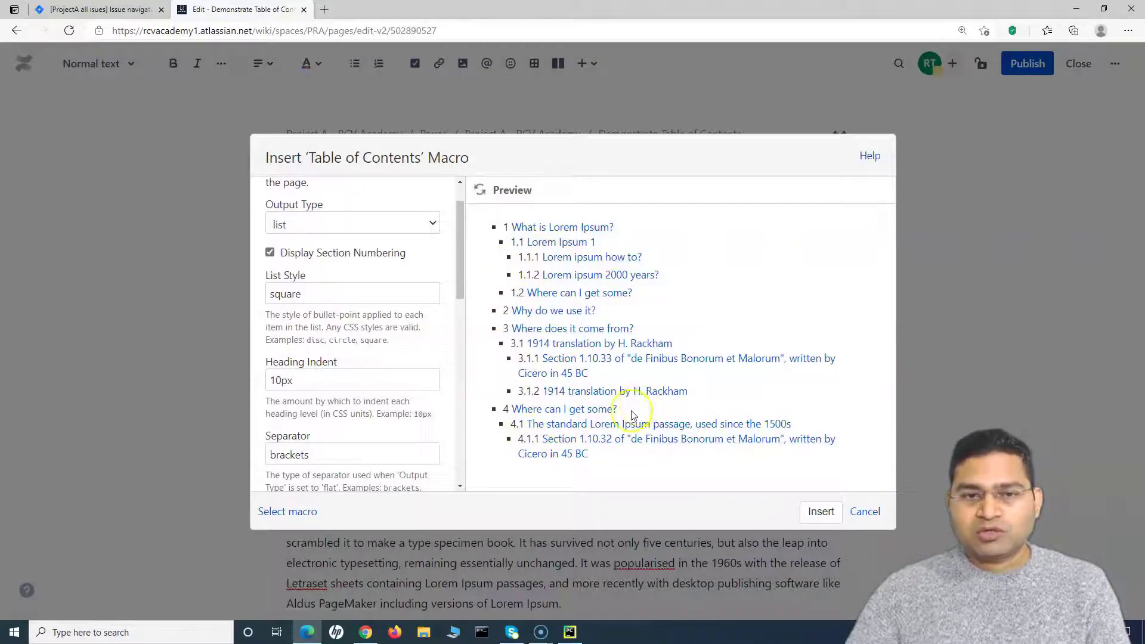
Step: Clear the heading indent value and refresh the preview
drag(328, 382, 251, 377)
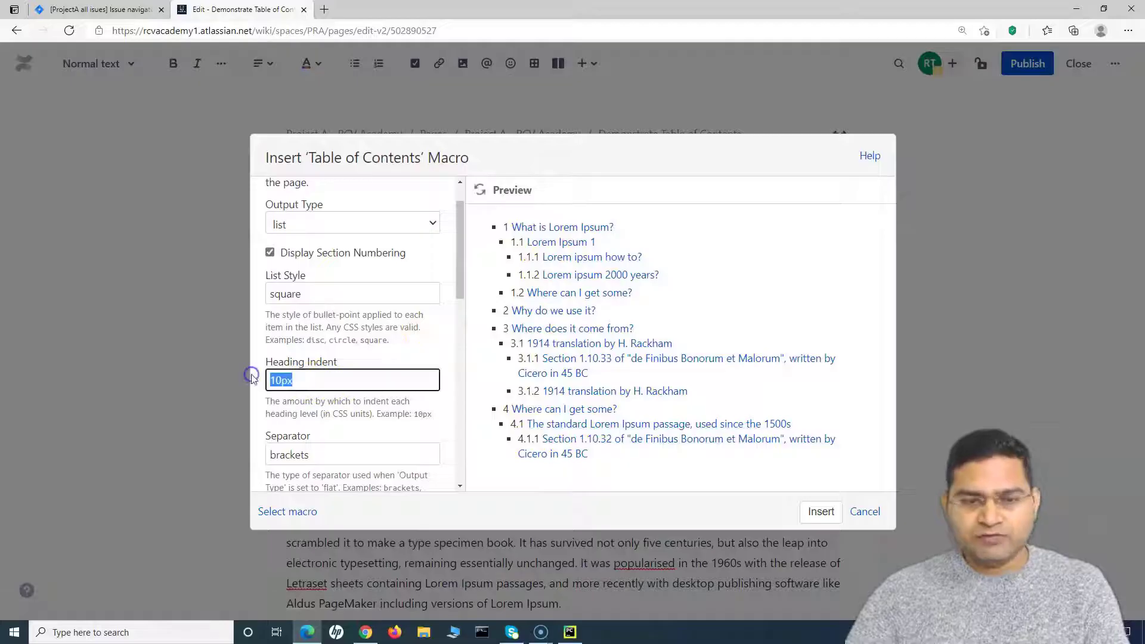
key(BackSpace)
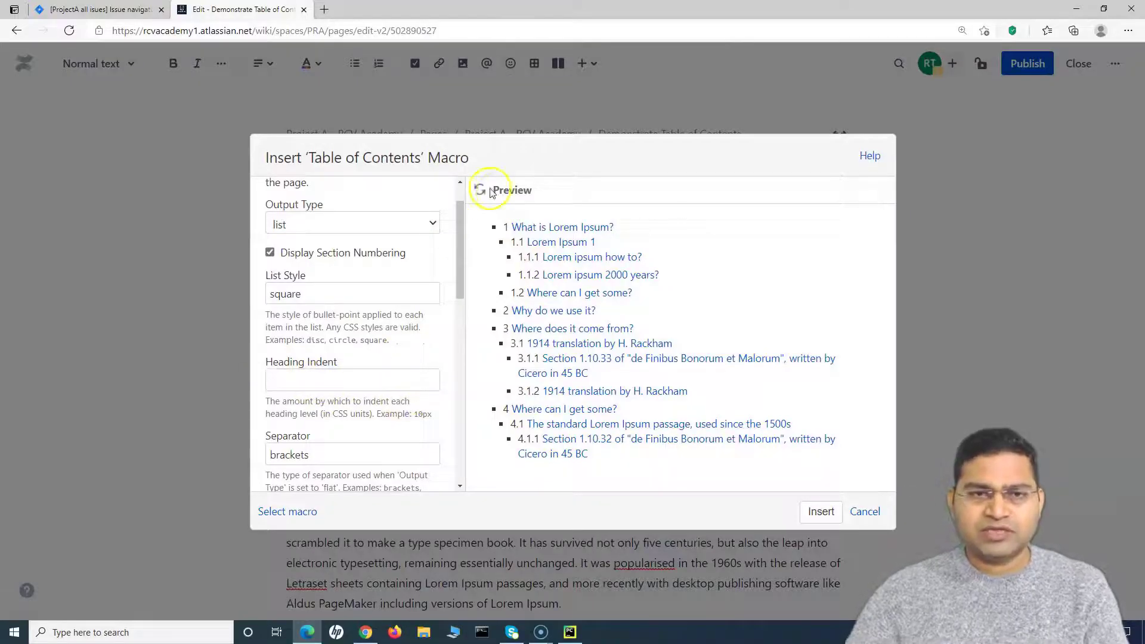
click(490, 193)
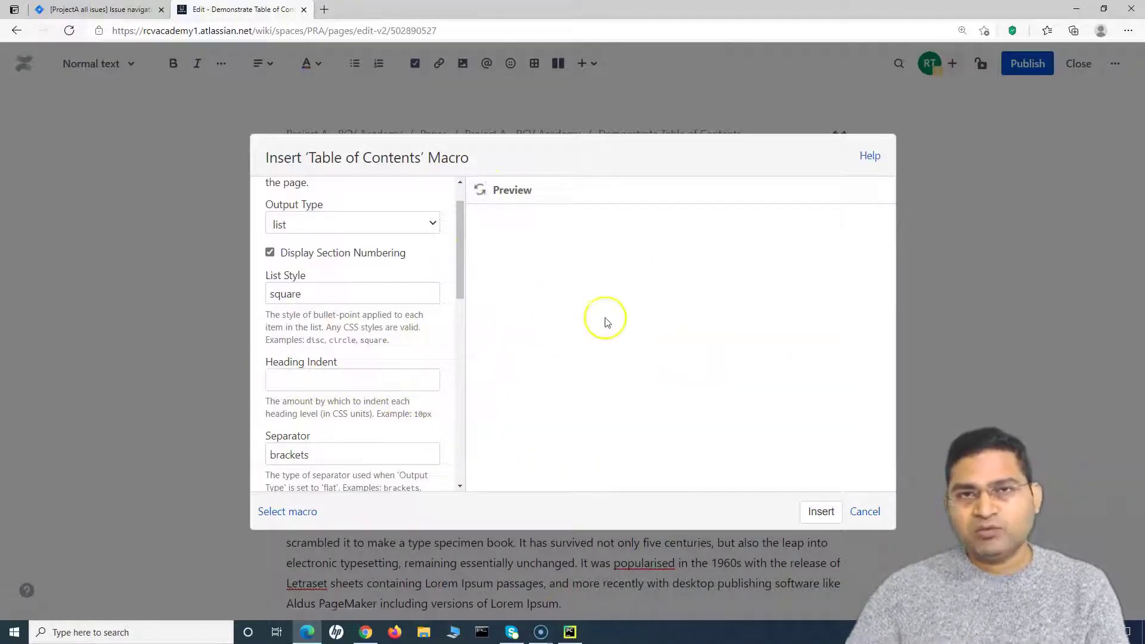
Step: Switch the output type to flat and preview the numbered entries with the current separator
scroll(325, 420, down, 2)
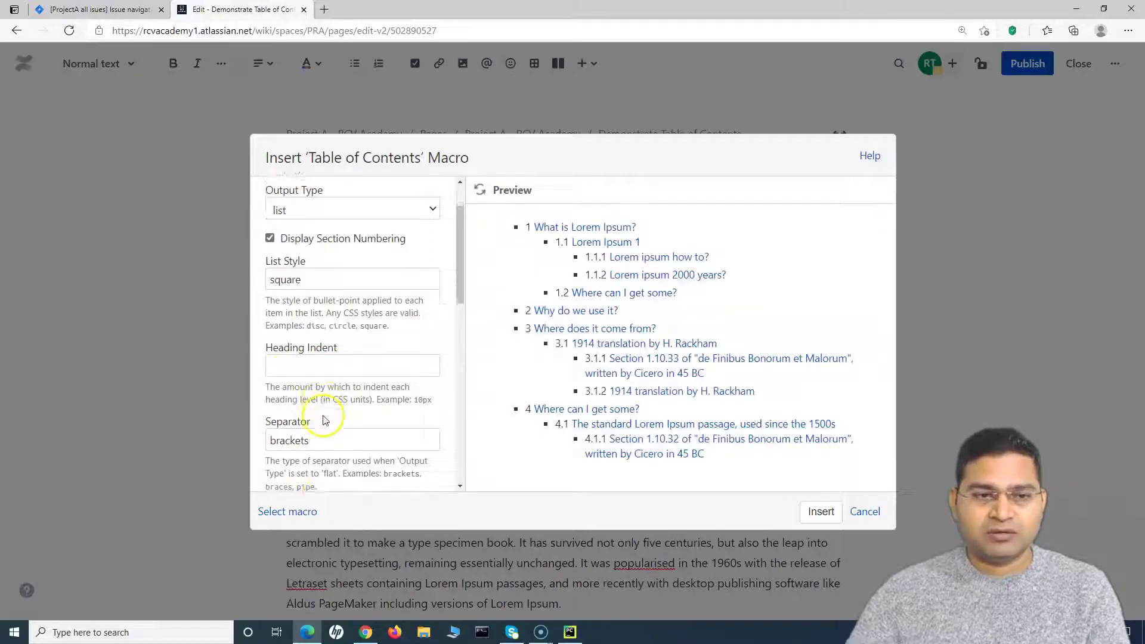
scroll(344, 378, up, 1)
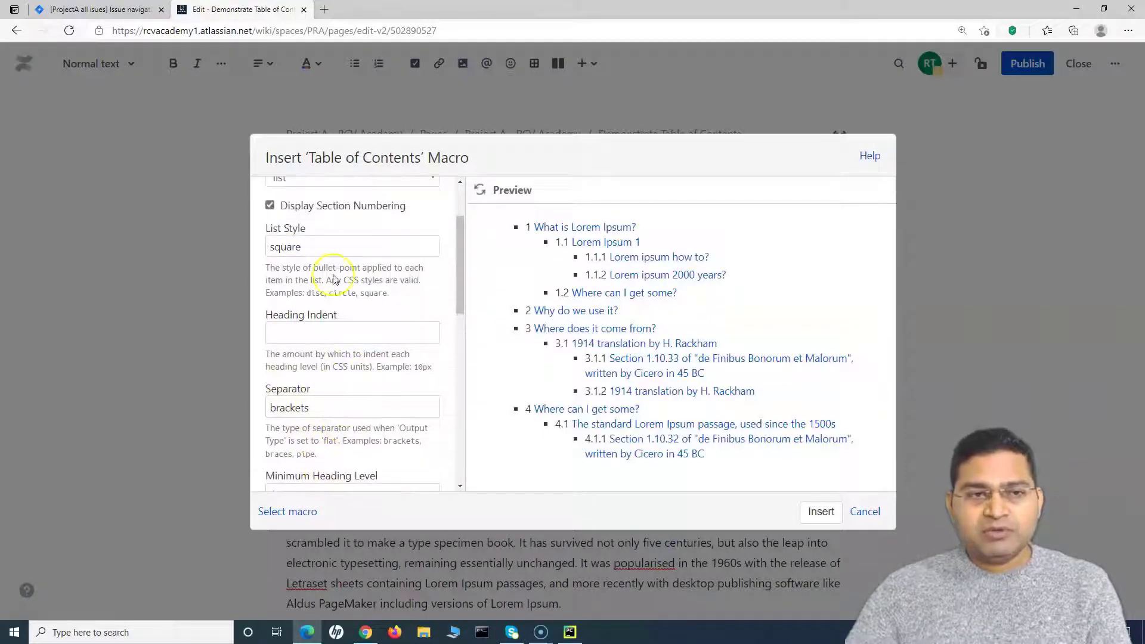
scroll(308, 237, up, 2)
click(323, 272)
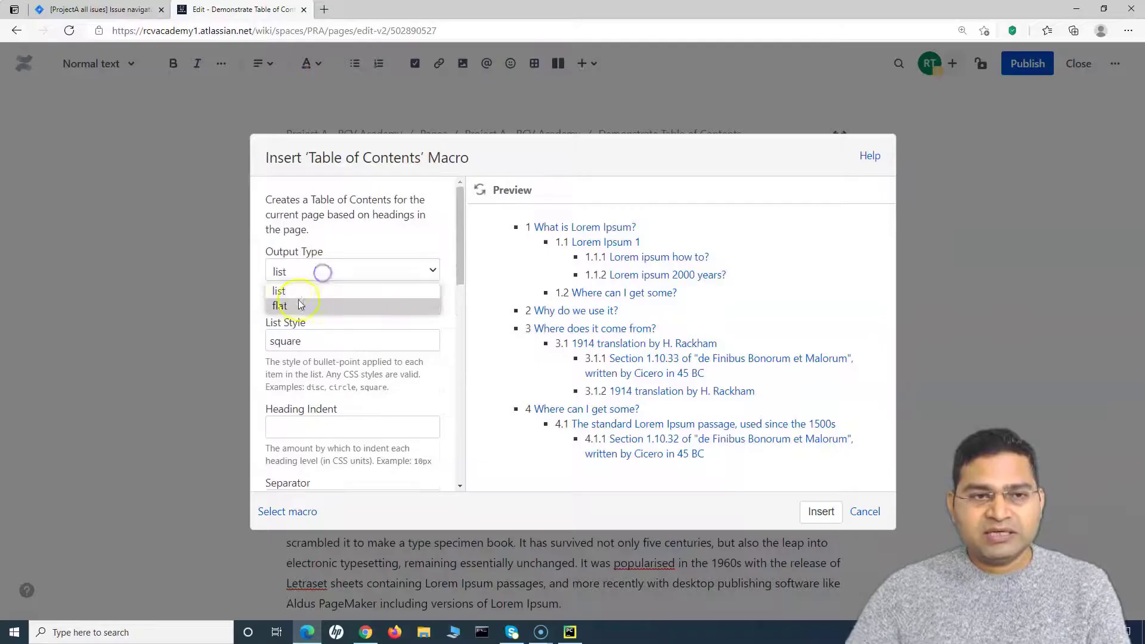
click(300, 307)
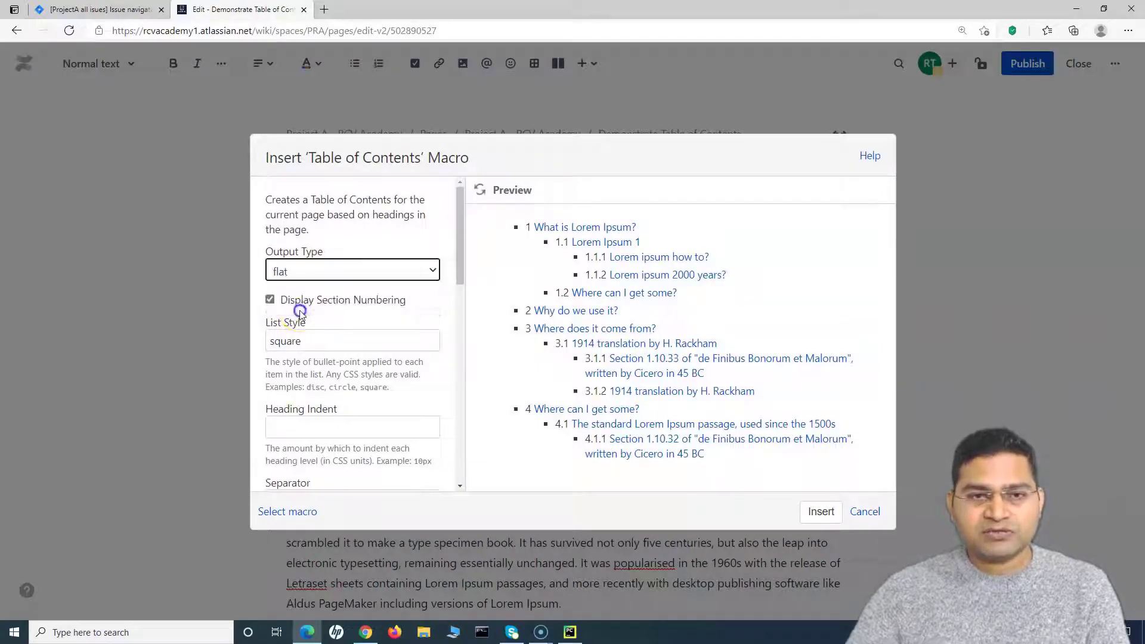
click(481, 191)
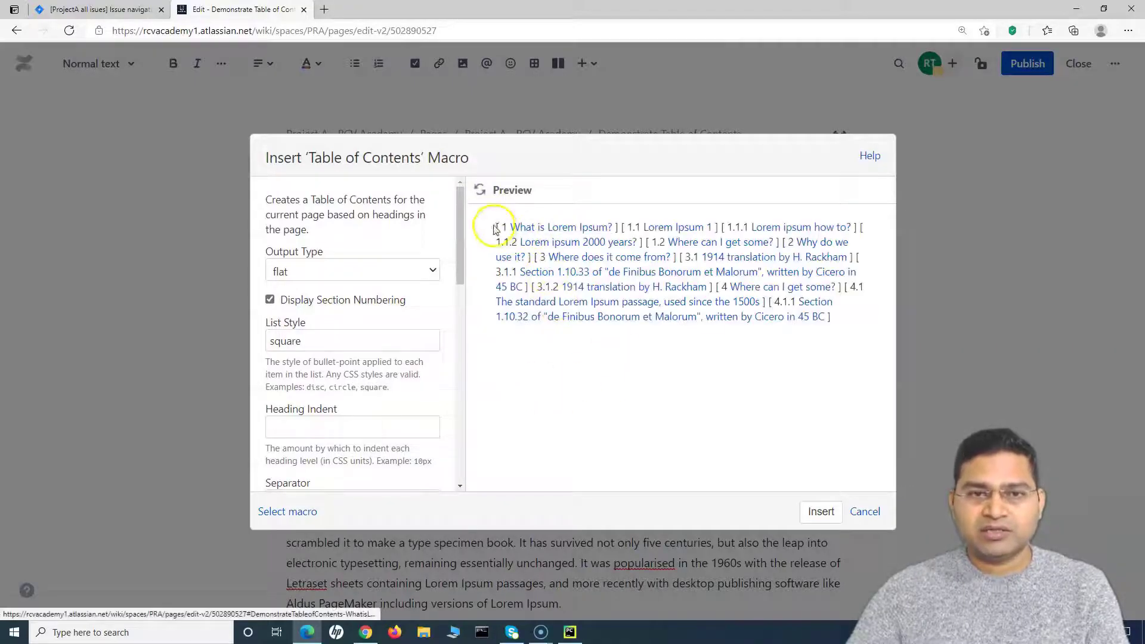
Step: Set the separator for flat output to pipe and refresh the preview
scroll(379, 403, down, 5)
scroll(310, 352, up, 3)
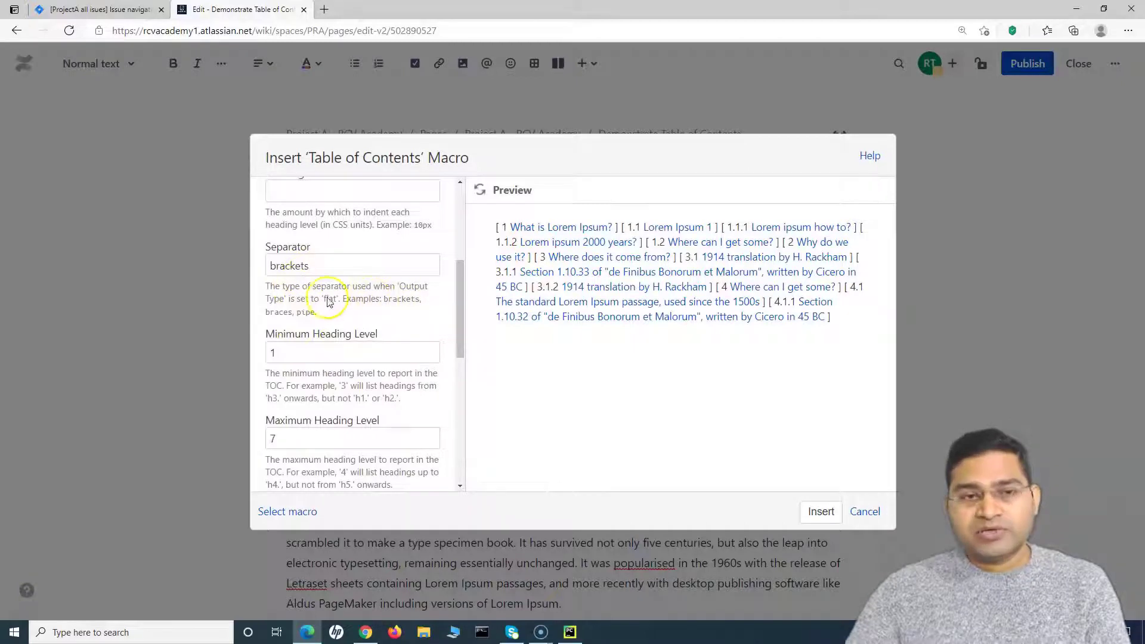
double_click(305, 313)
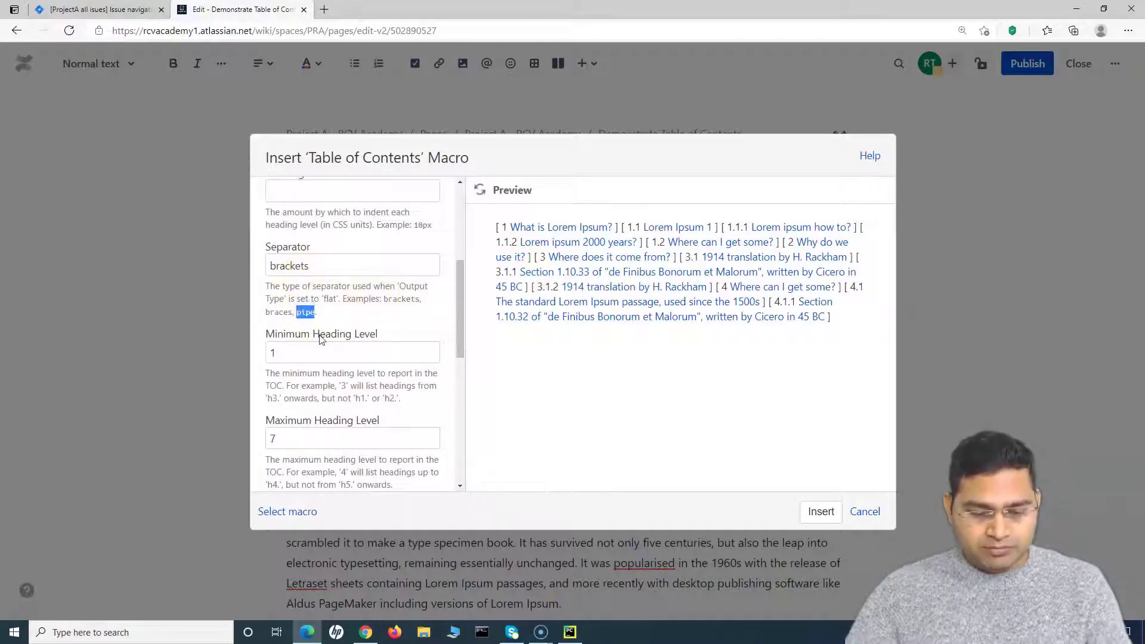
text(pipe)
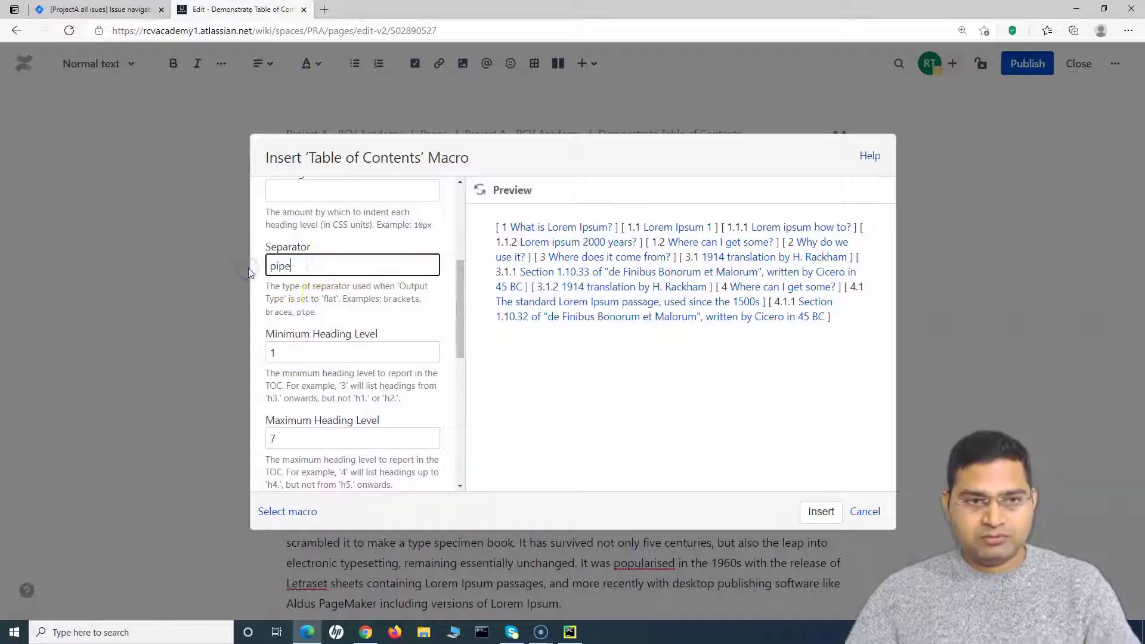
click(481, 192)
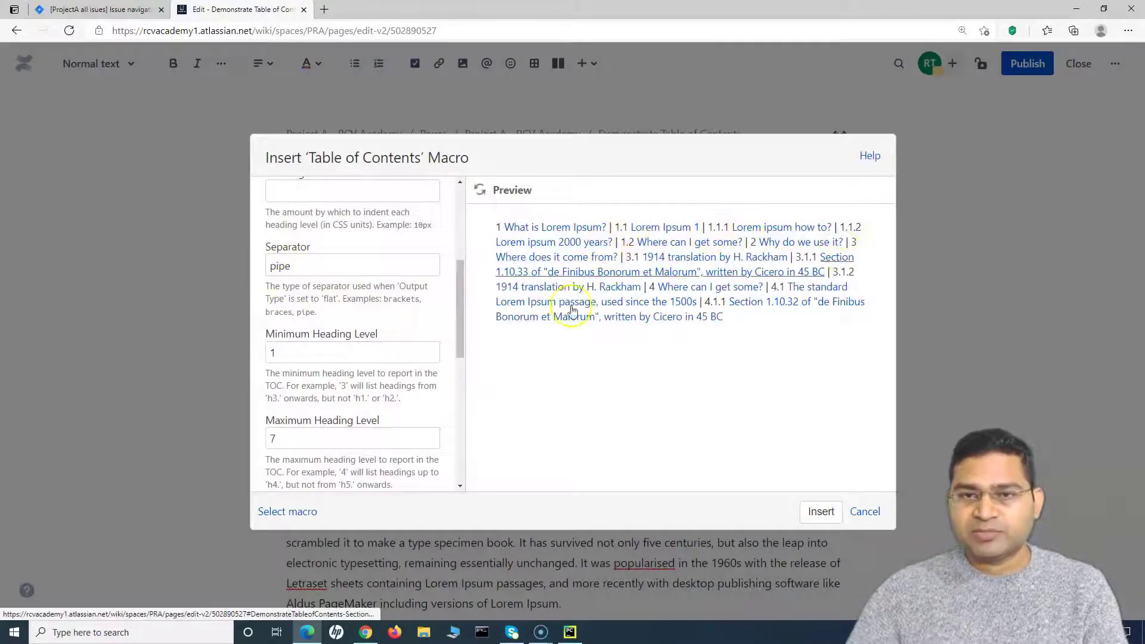
Step: Switch the output type from flat back to list and refresh the table of contents preview
scroll(358, 329, up, 3)
scroll(281, 411, up, 2)
click(343, 269)
click(304, 296)
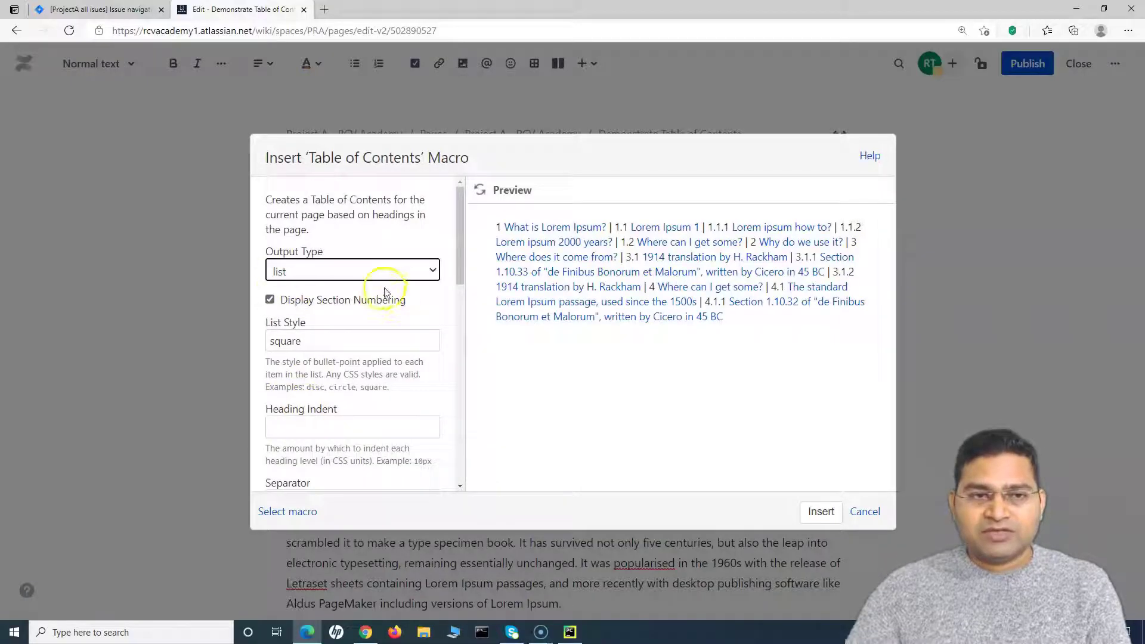
scroll(401, 406, down, 1)
scroll(401, 405, up, 1)
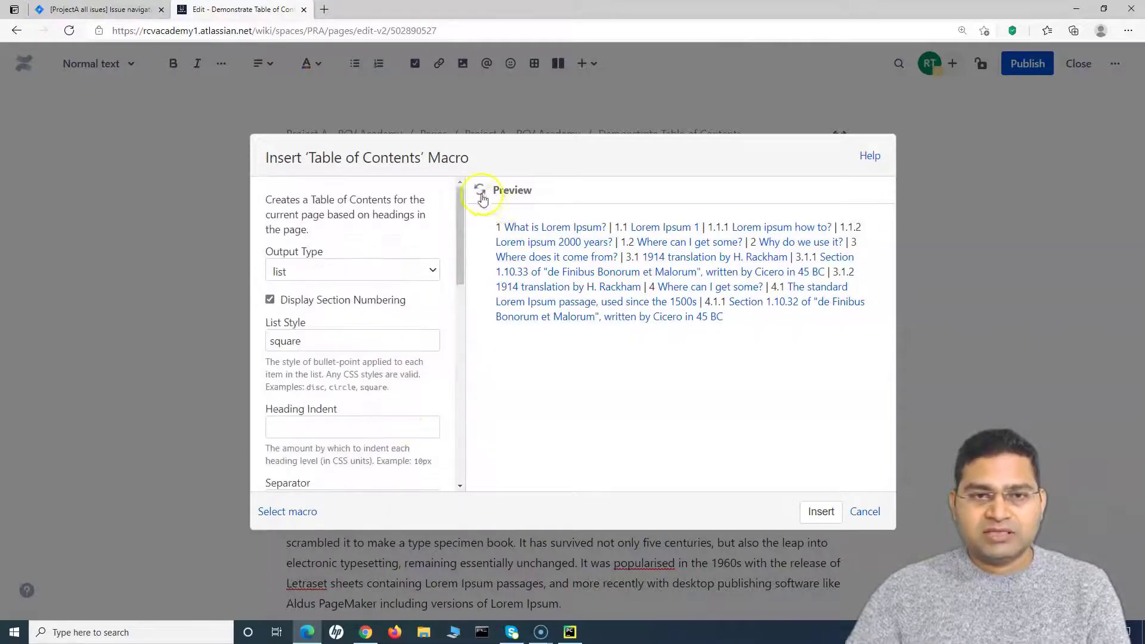
click(479, 190)
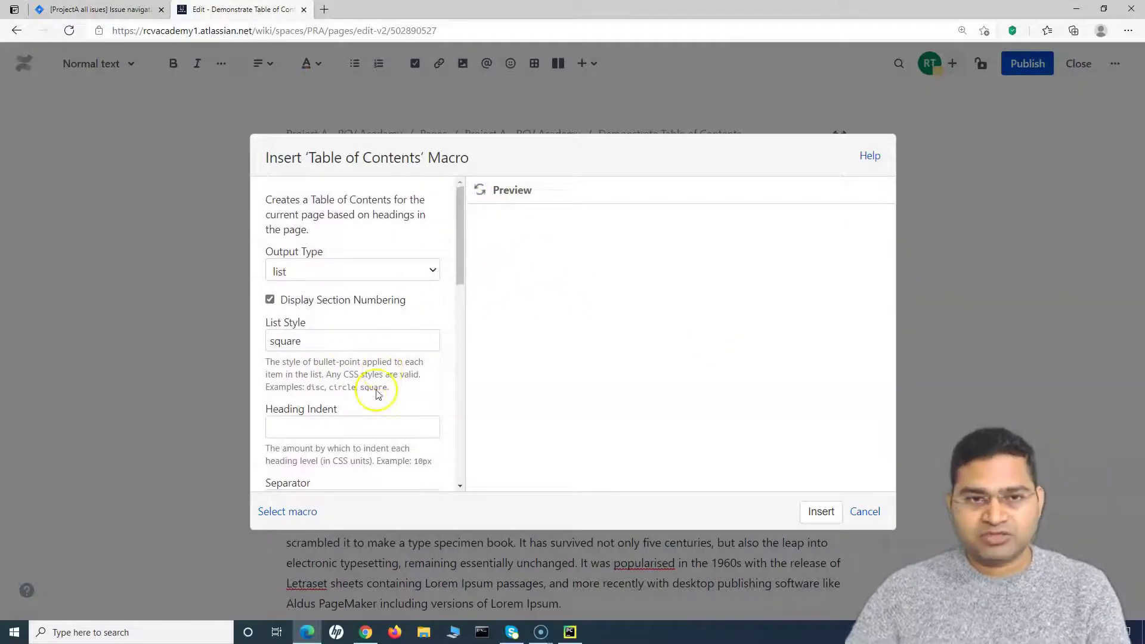
Step: Set the macro's maximum heading level to 2 and refresh the table of contents preview
click(332, 268)
click(333, 268)
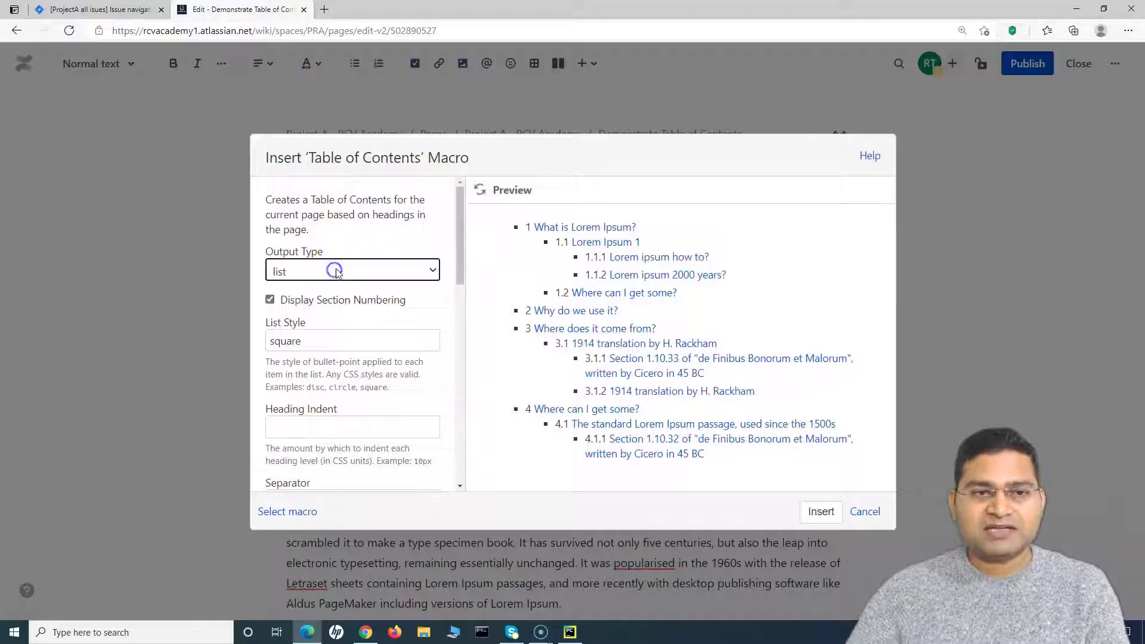
scroll(410, 324, down, 5)
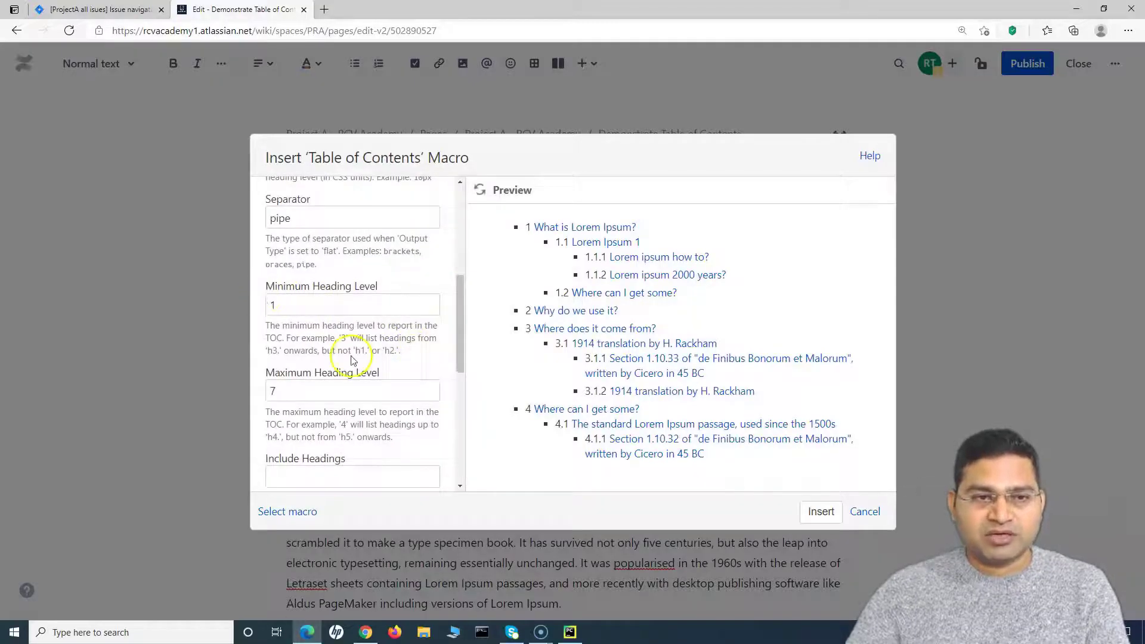
scroll(352, 360, up, 1)
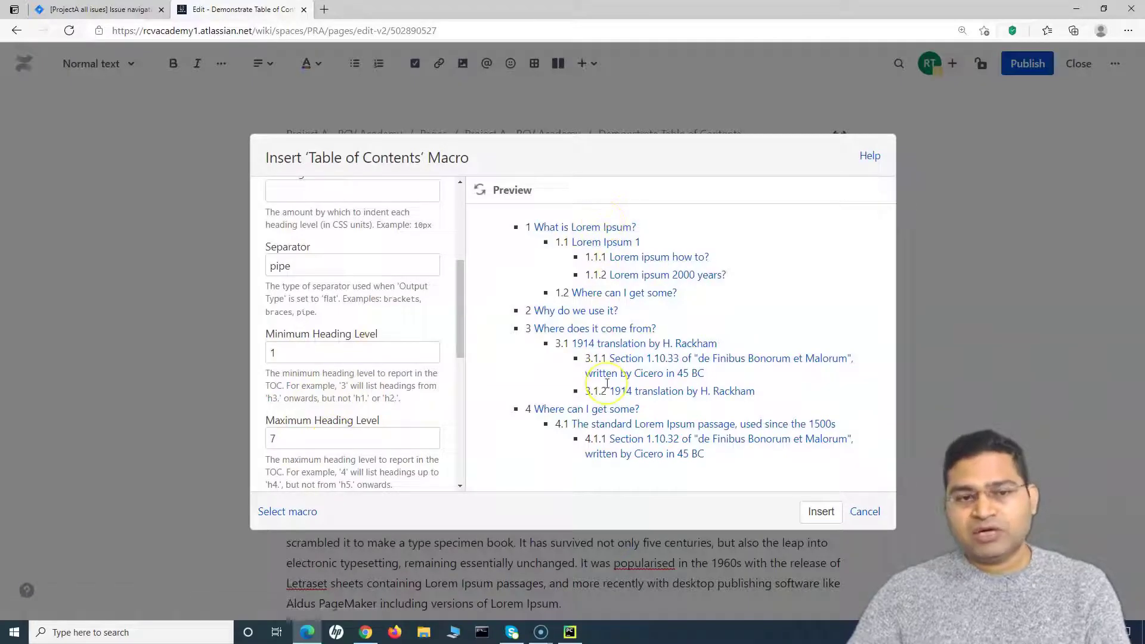
scroll(334, 417, down, 1)
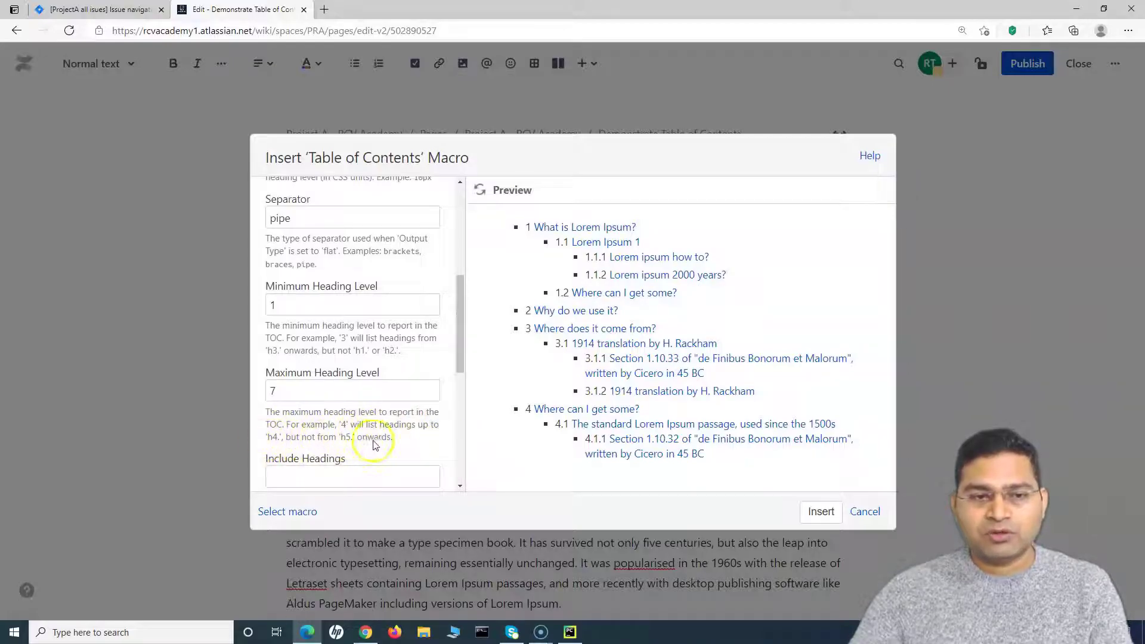
drag(289, 389, 266, 388)
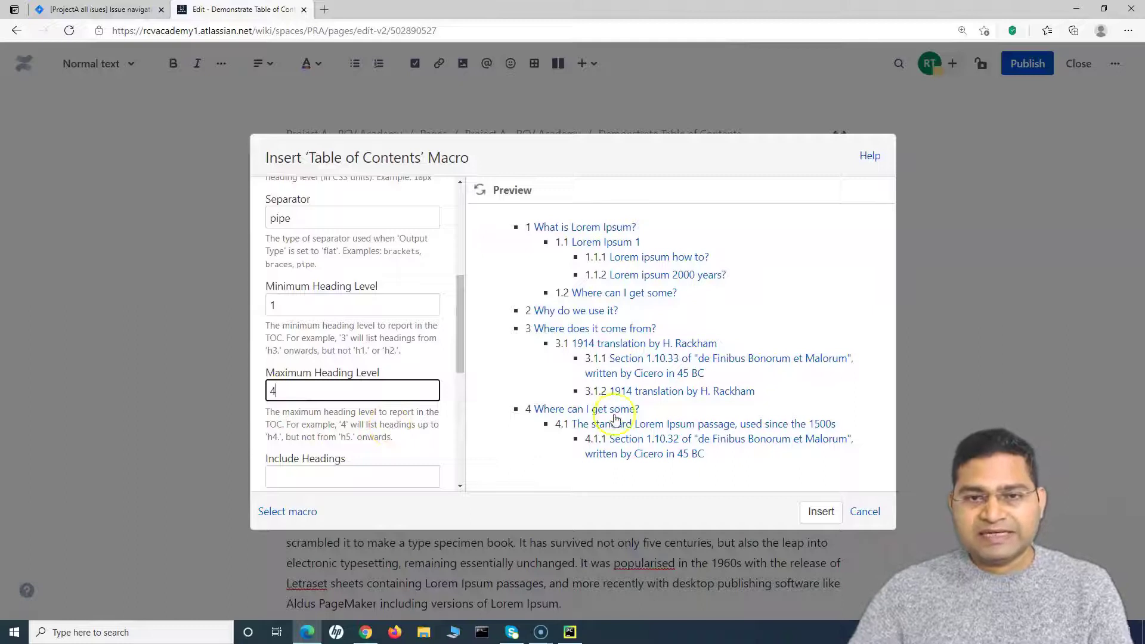
drag(285, 391, 245, 391)
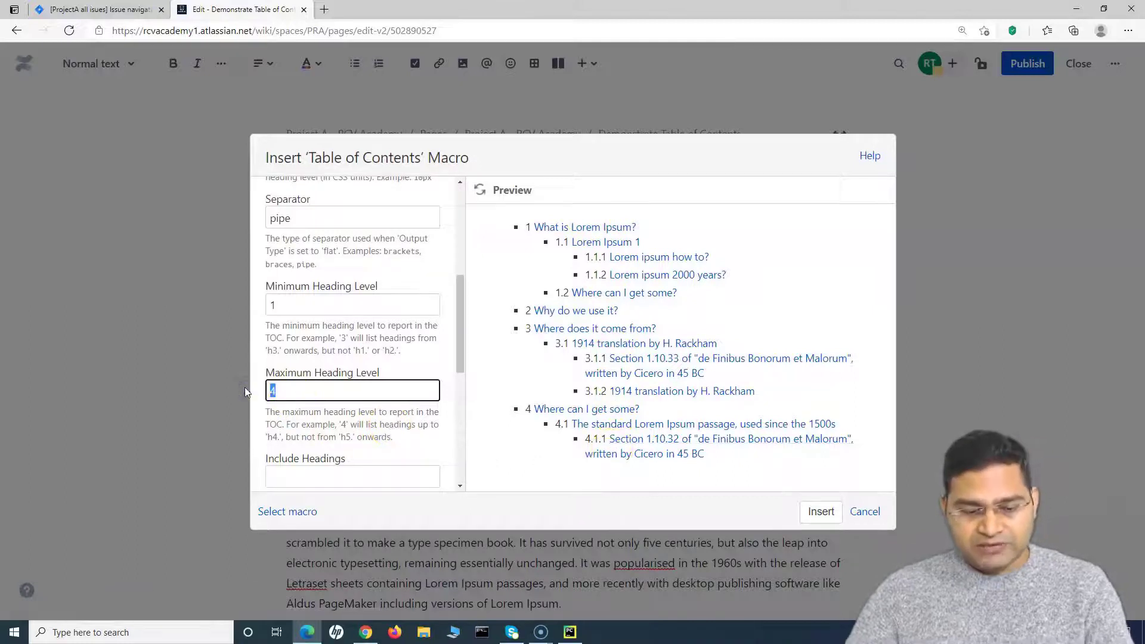
text(2)
click(480, 189)
click(504, 347)
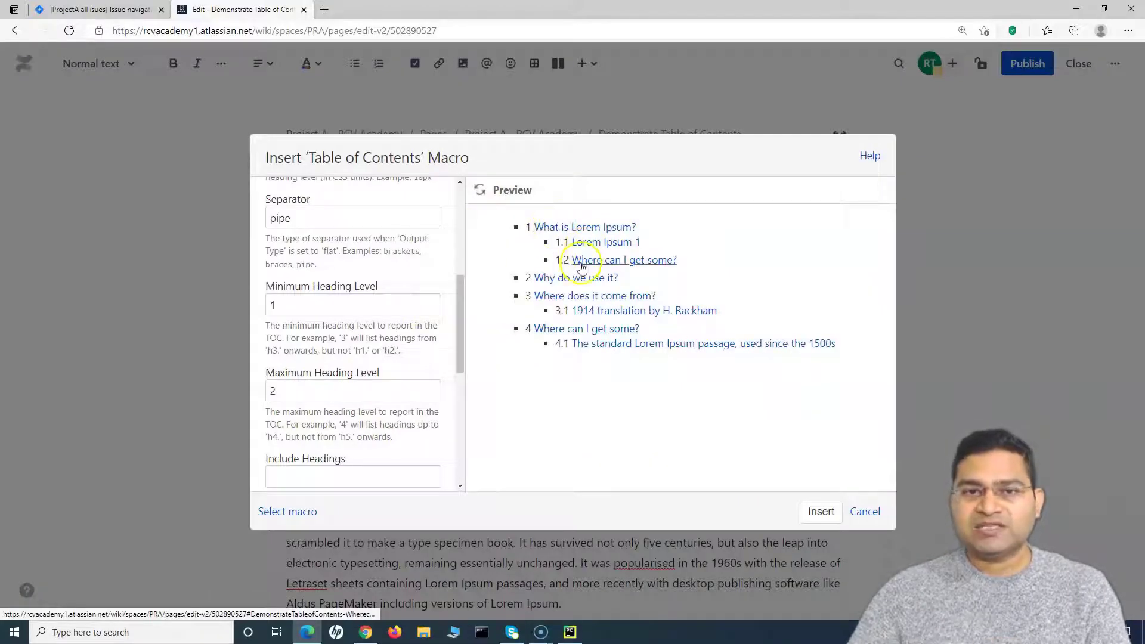
Step: Turn the macro's Printable option off and back on
scroll(343, 381, down, 3)
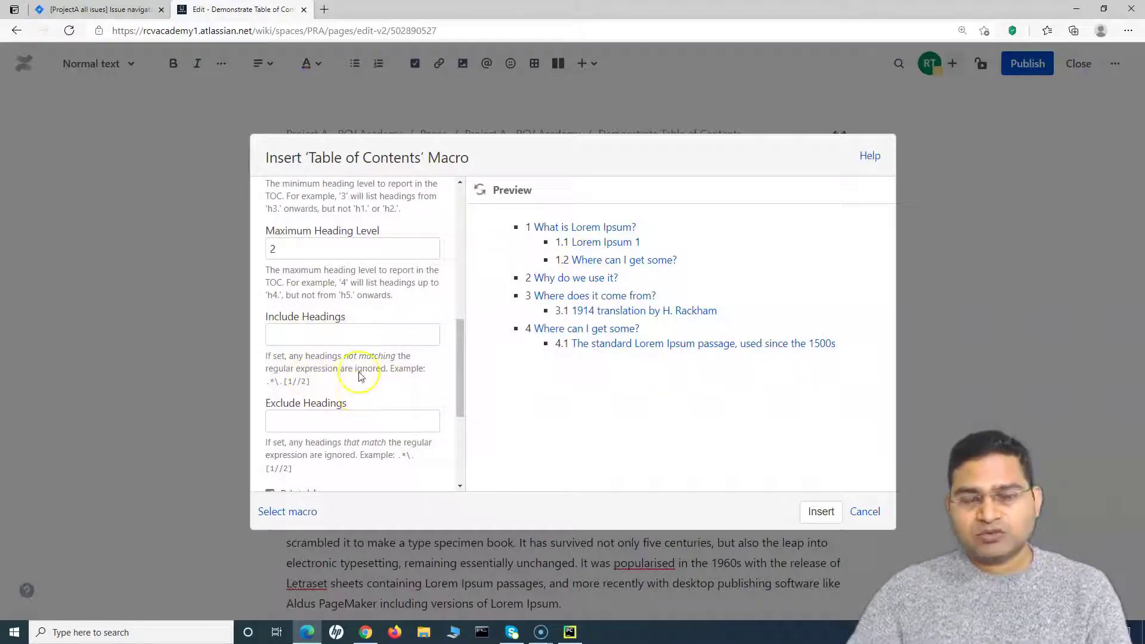
scroll(320, 399, down, 3)
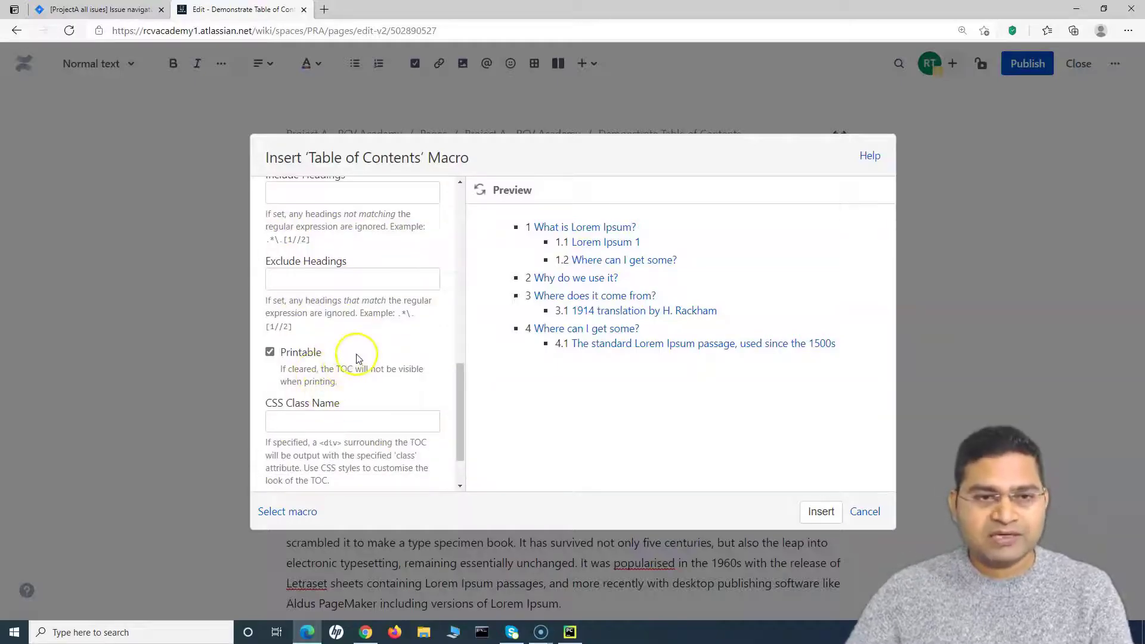
scroll(358, 355, up, 2)
scroll(369, 388, down, 1)
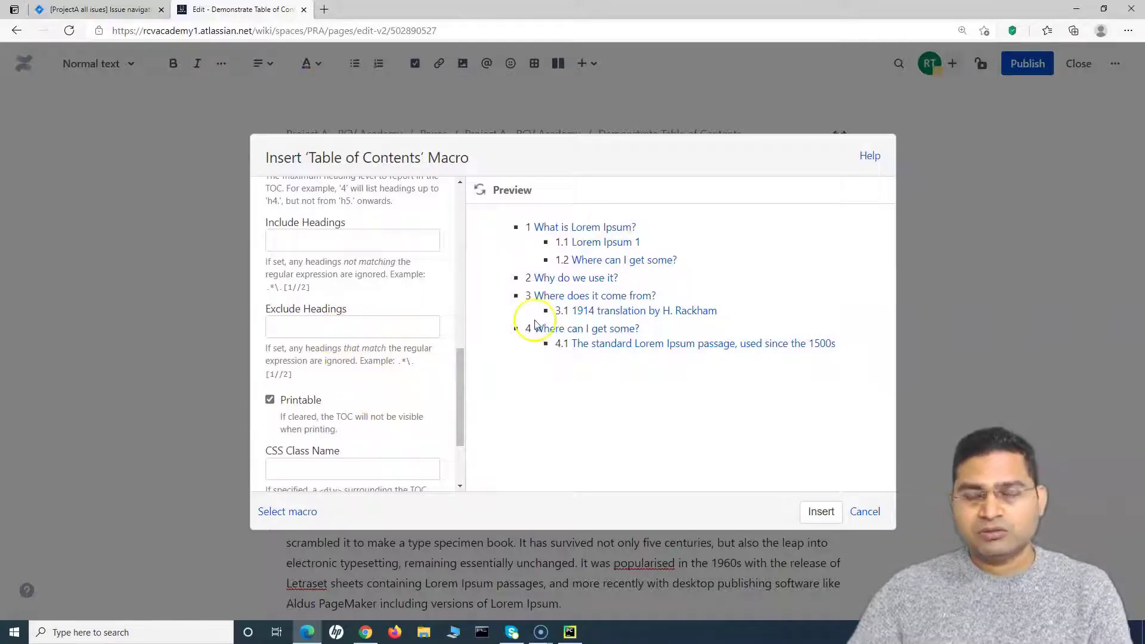
scroll(298, 346, down, 2)
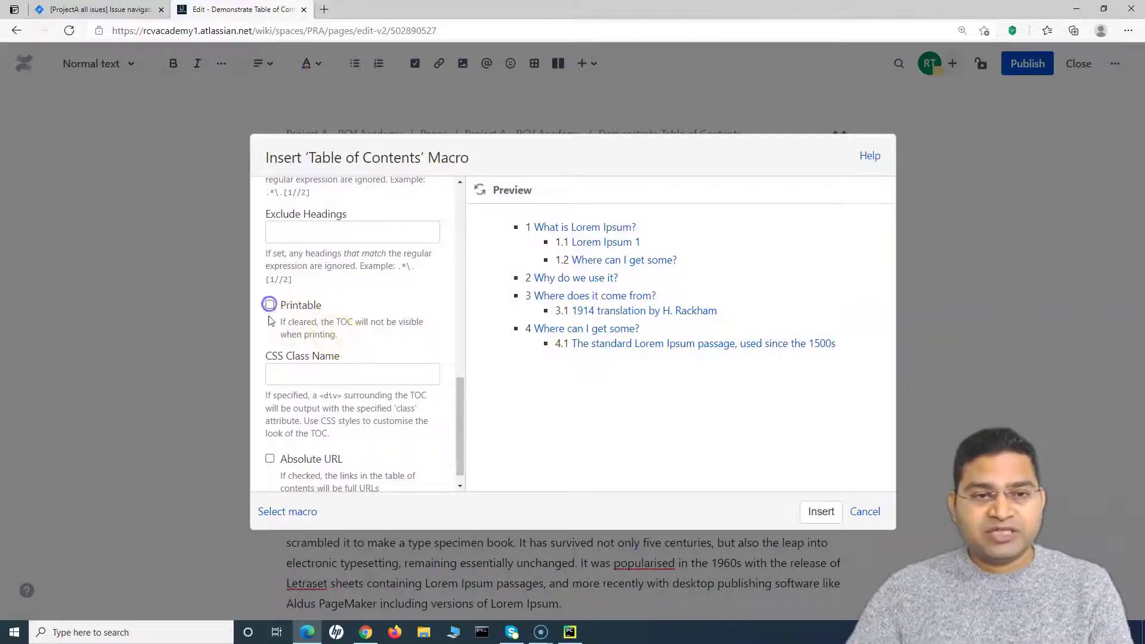
click(345, 334)
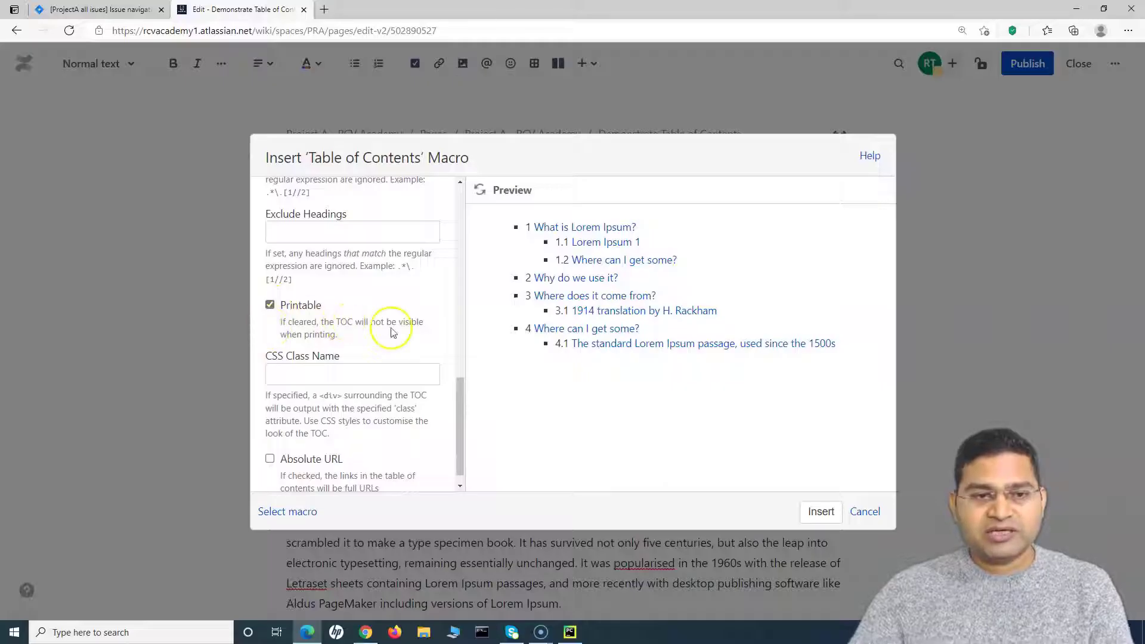
Step: Examine the remaining macro options, including heading levels, include and exclude headings, Printable, CSS Class Name and Absolute URL
scroll(391, 328, down, 1)
scroll(405, 443, up, 2)
scroll(402, 435, up, 1)
scroll(404, 377, down, 1)
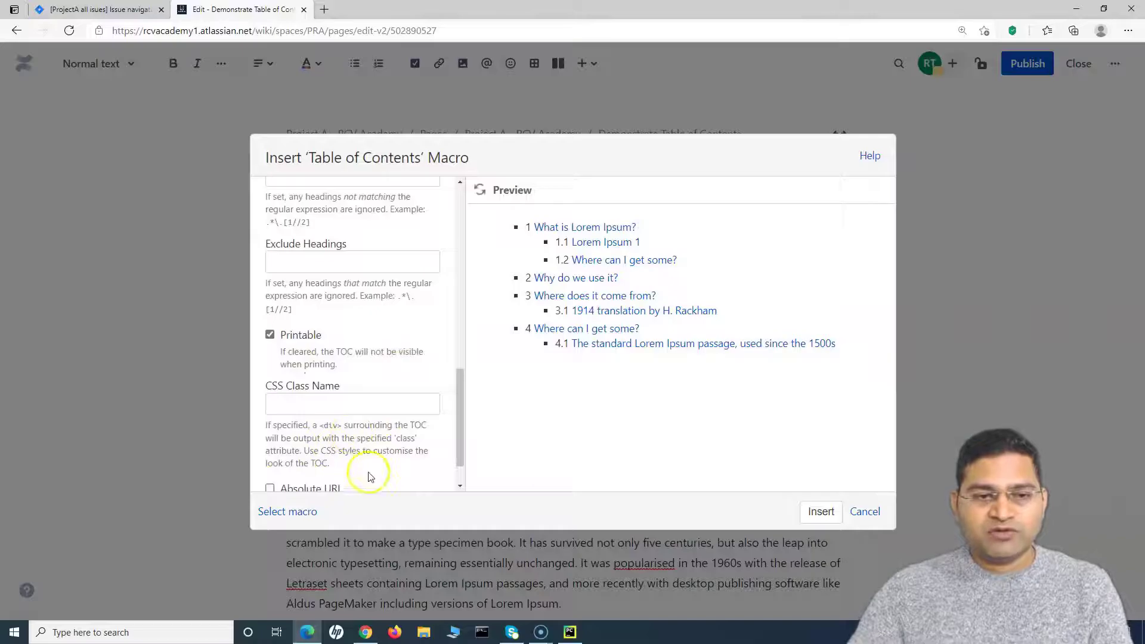
scroll(370, 467, down, 1)
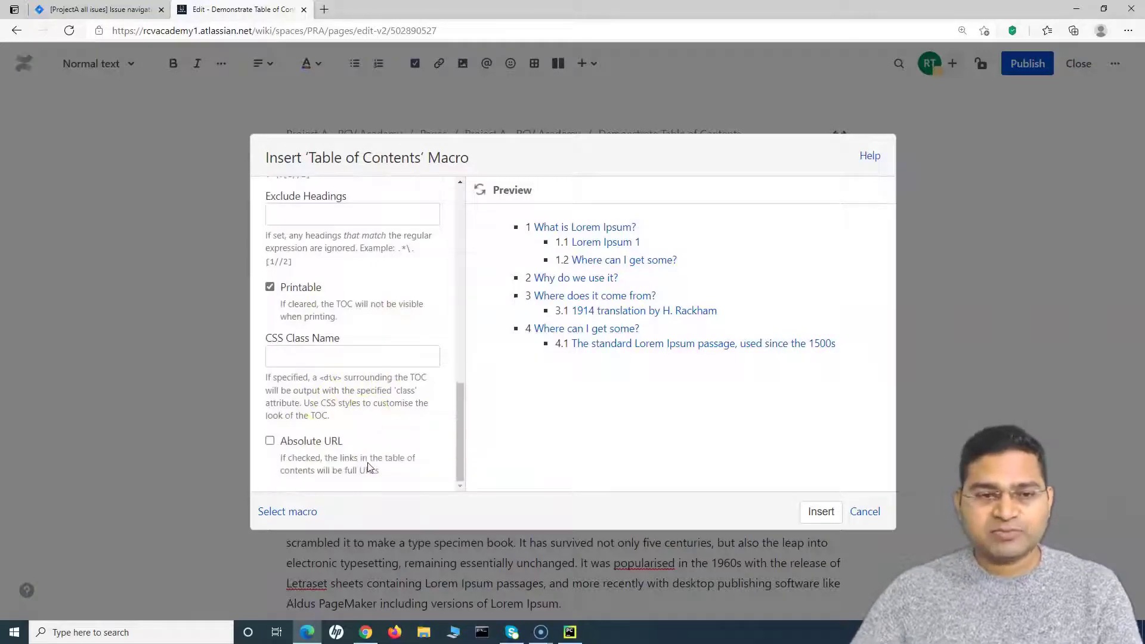
scroll(392, 423, up, 1)
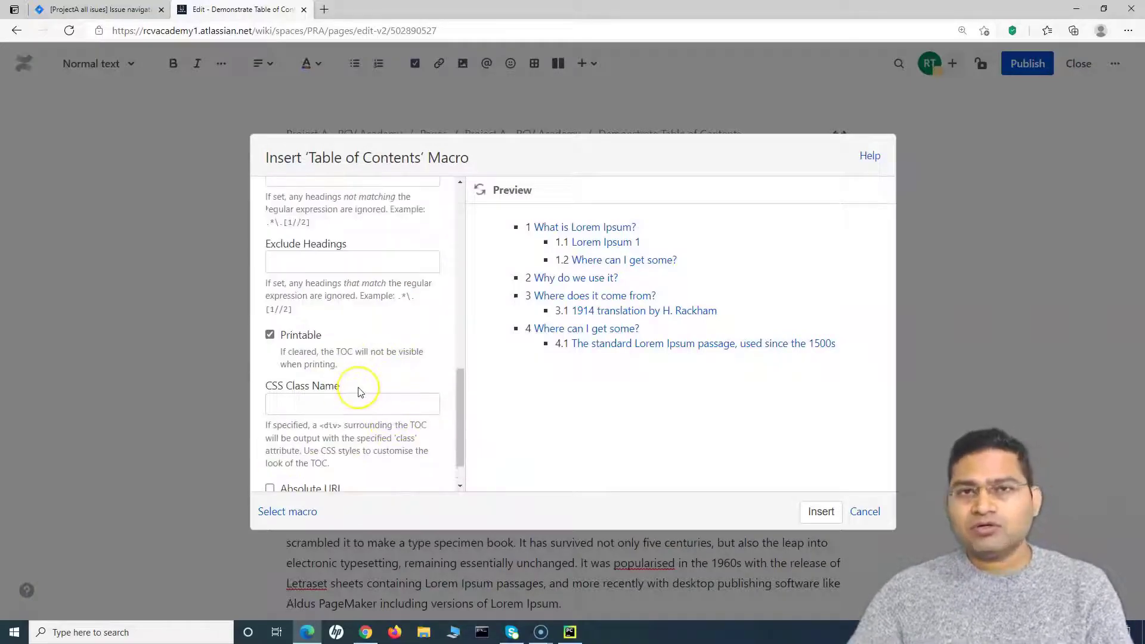
scroll(360, 391, up, 3)
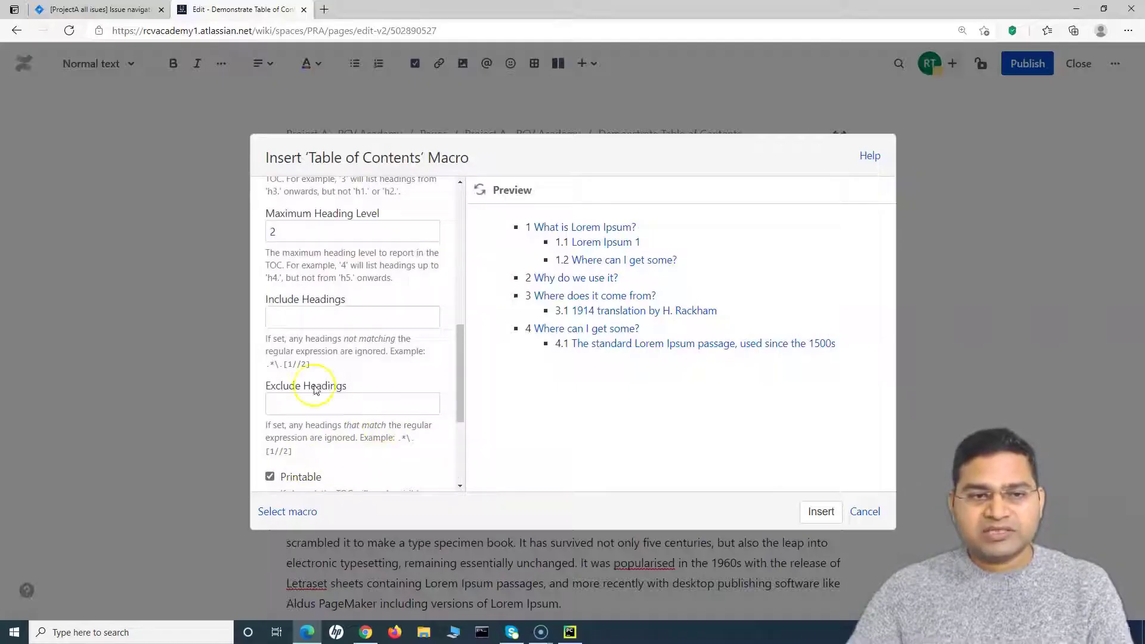
scroll(365, 408, up, 3)
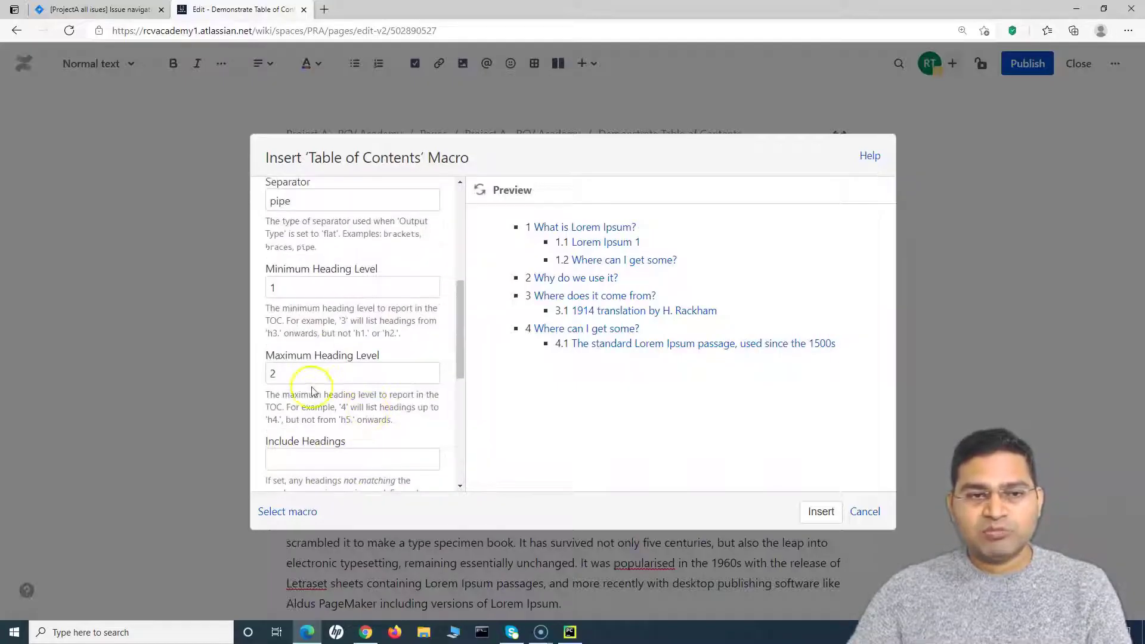
scroll(340, 377, up, 2)
scroll(340, 377, down, 5)
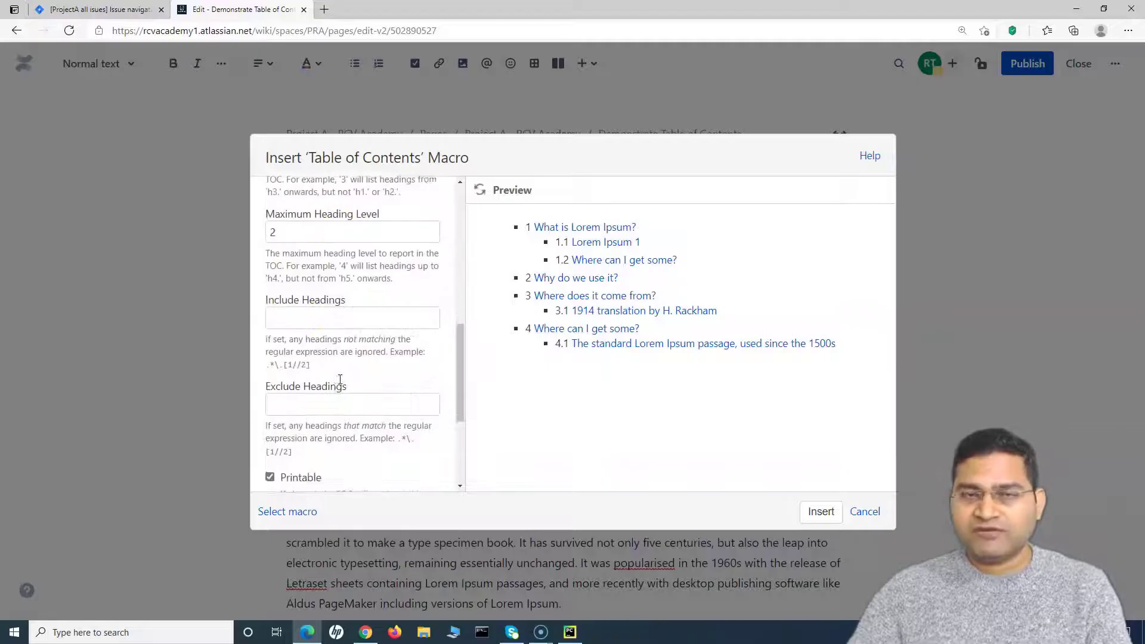
scroll(386, 434, down, 3)
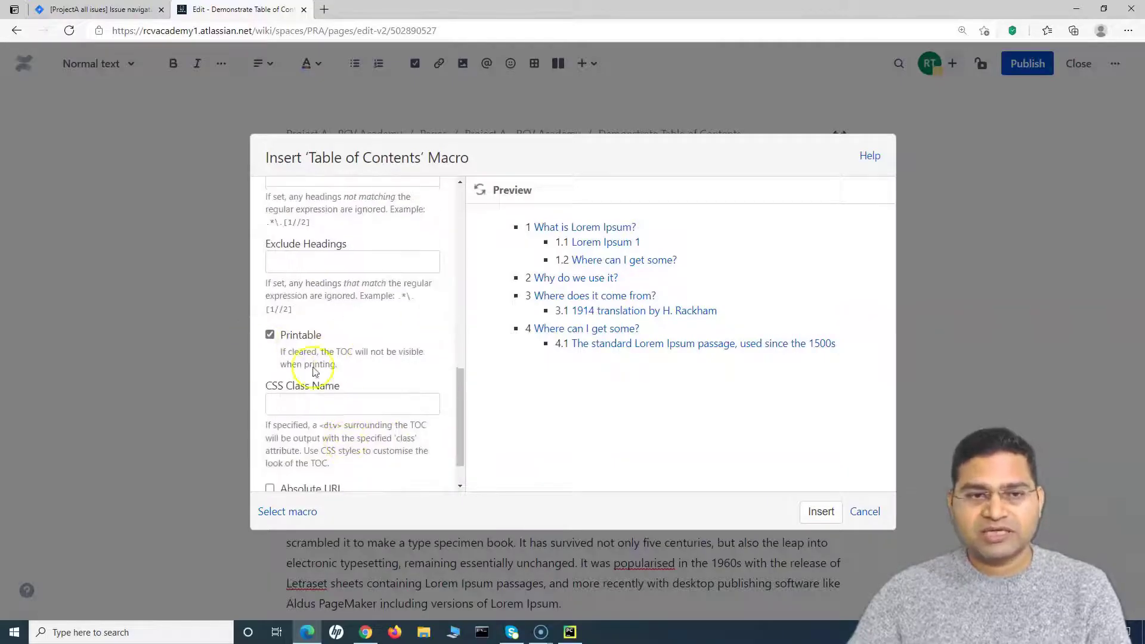
scroll(366, 376, up, 12)
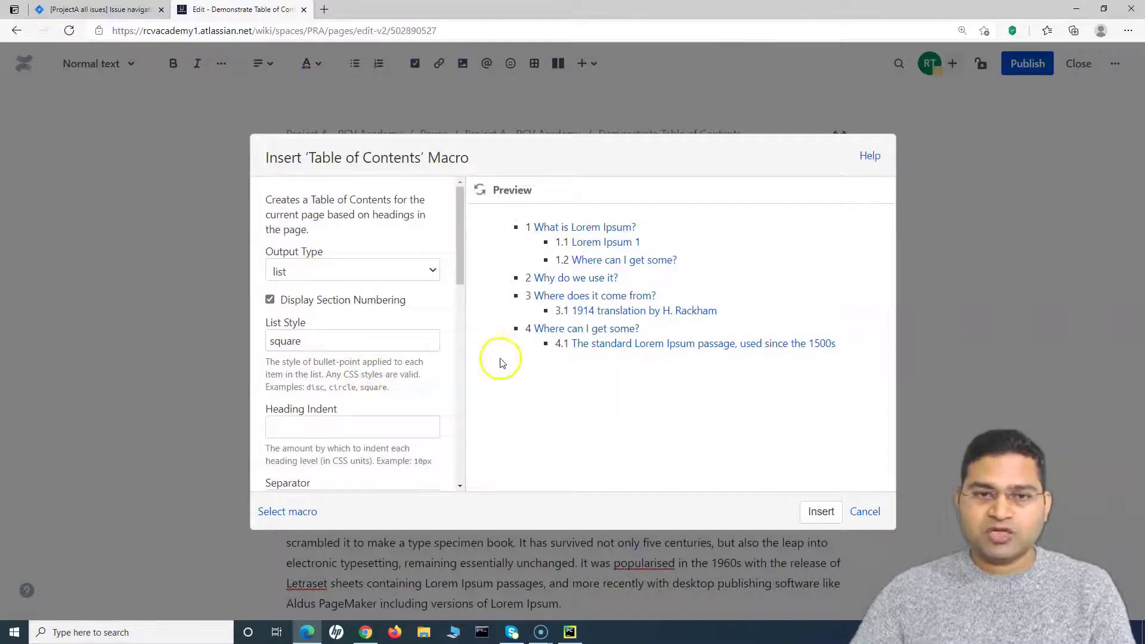
Step: Set the maximum heading level to 5 and refresh the preview
scroll(310, 334, down, 8)
click(293, 295)
key(ctrl+a)
text(5)
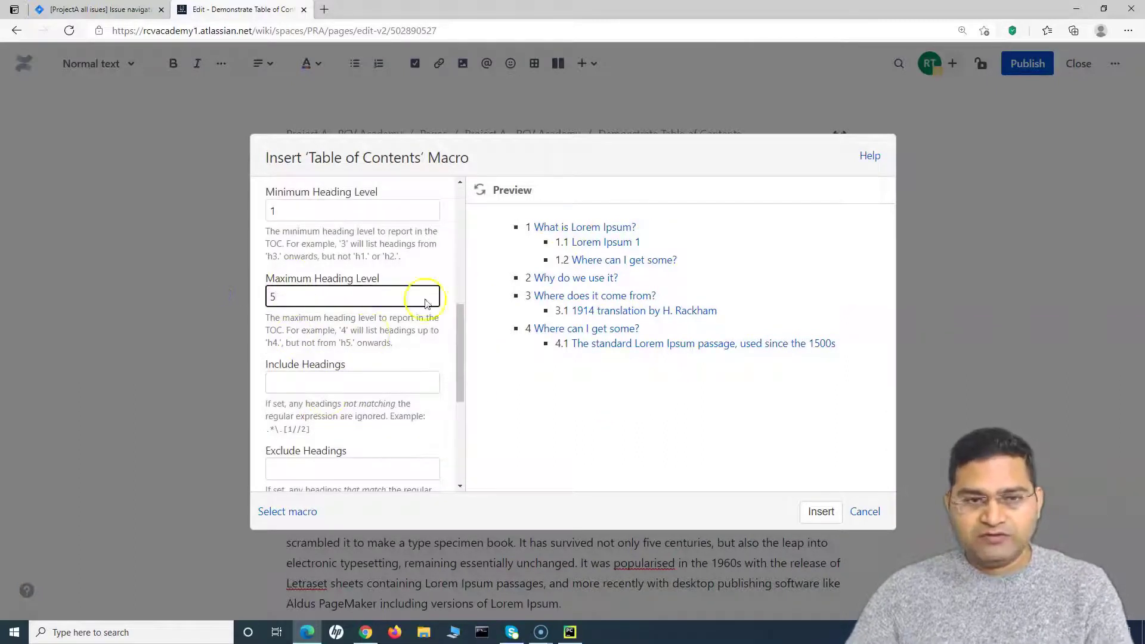
click(563, 340)
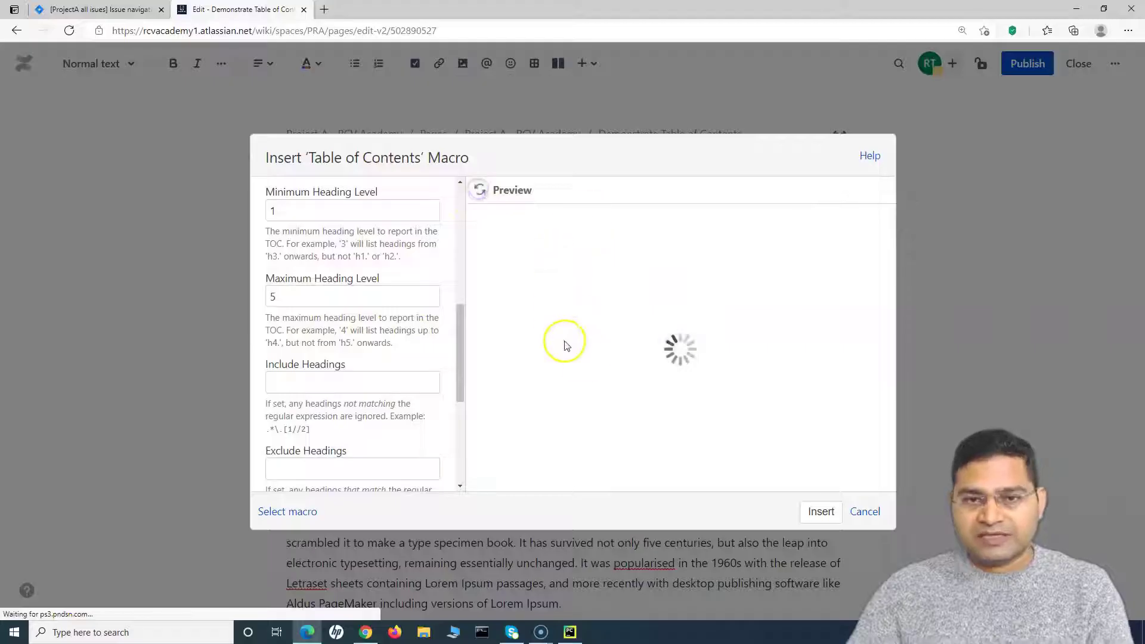
Step: Insert the configured Table of Contents macro and publish the page
click(824, 513)
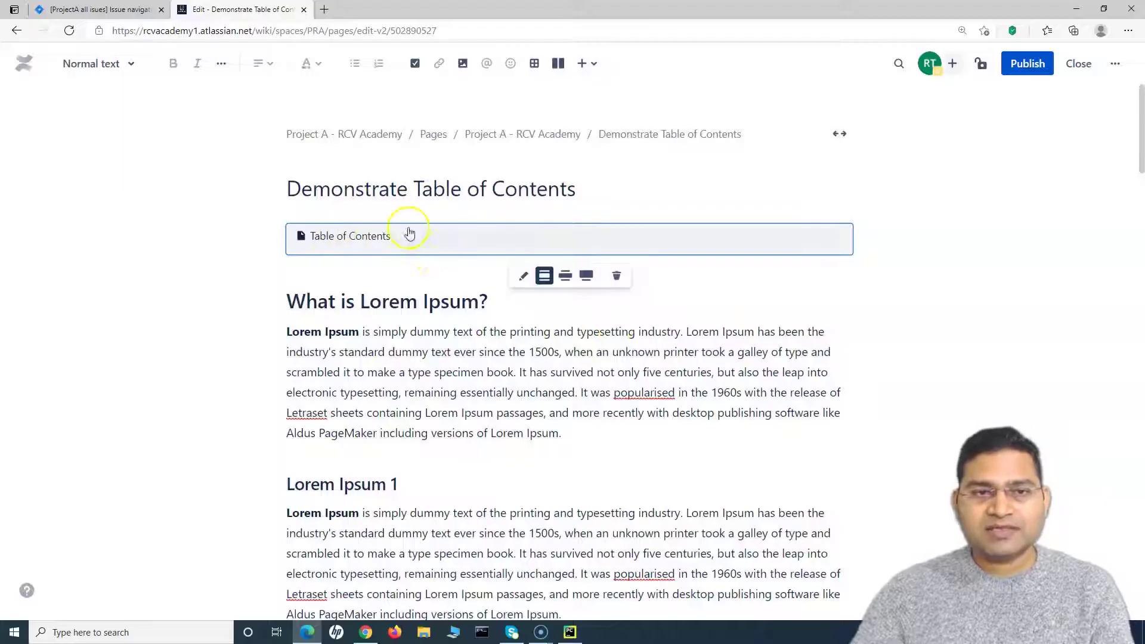
click(1028, 65)
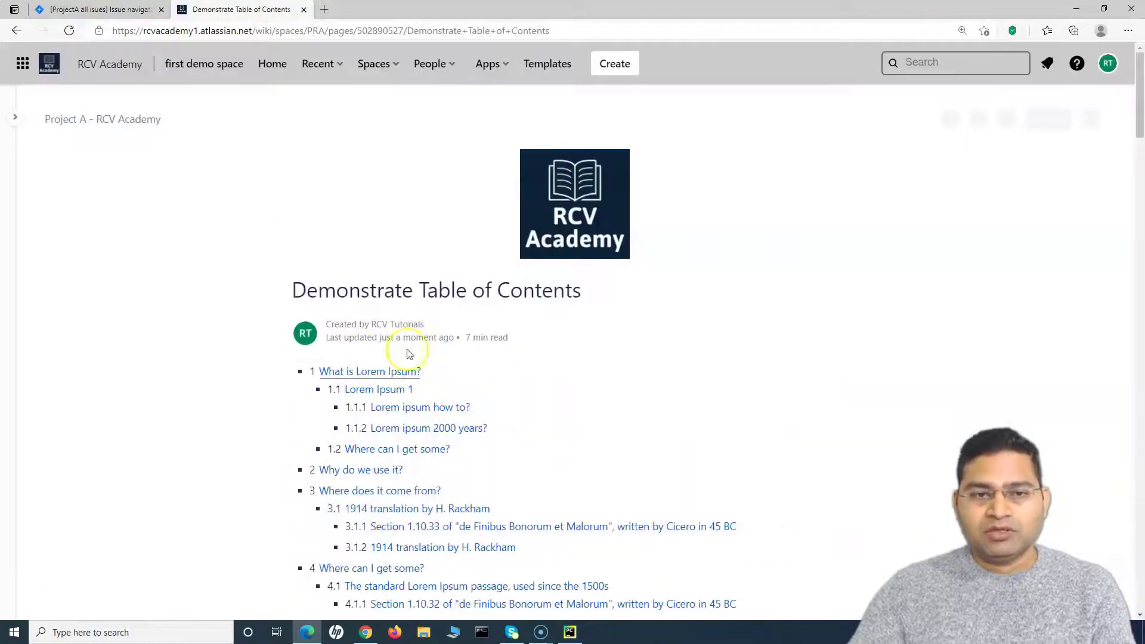
Step: Follow the contents link "The standard Lorem Ipsum passage, used since the 1500s", then return to compare the list with the "What is Lorem Ipsum?" heading
scroll(677, 457, down, 3)
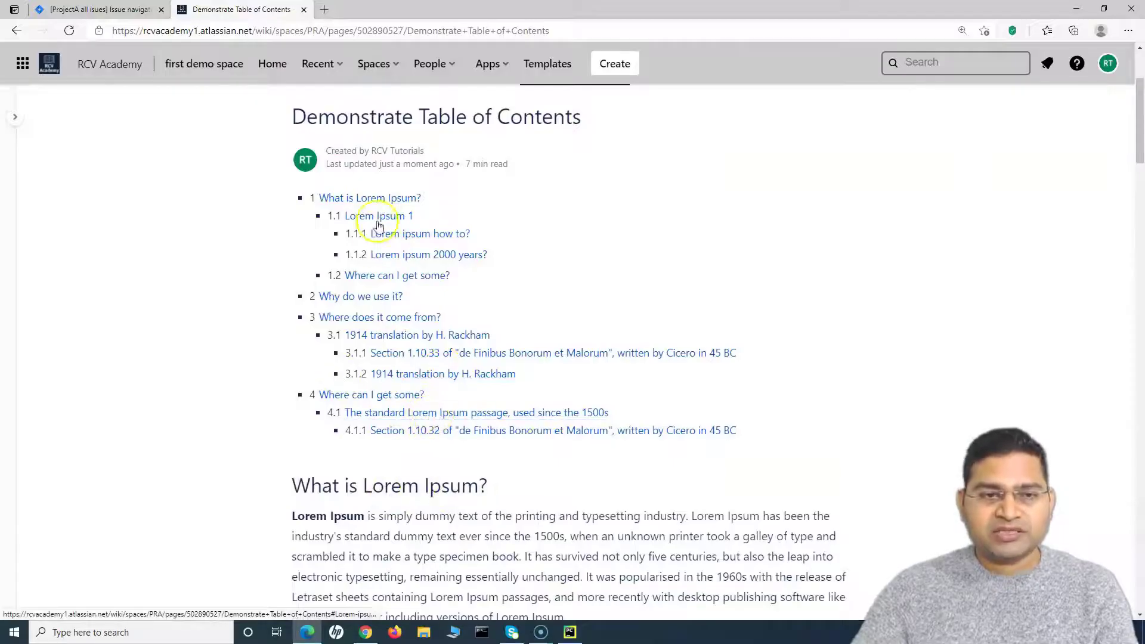
click(420, 414)
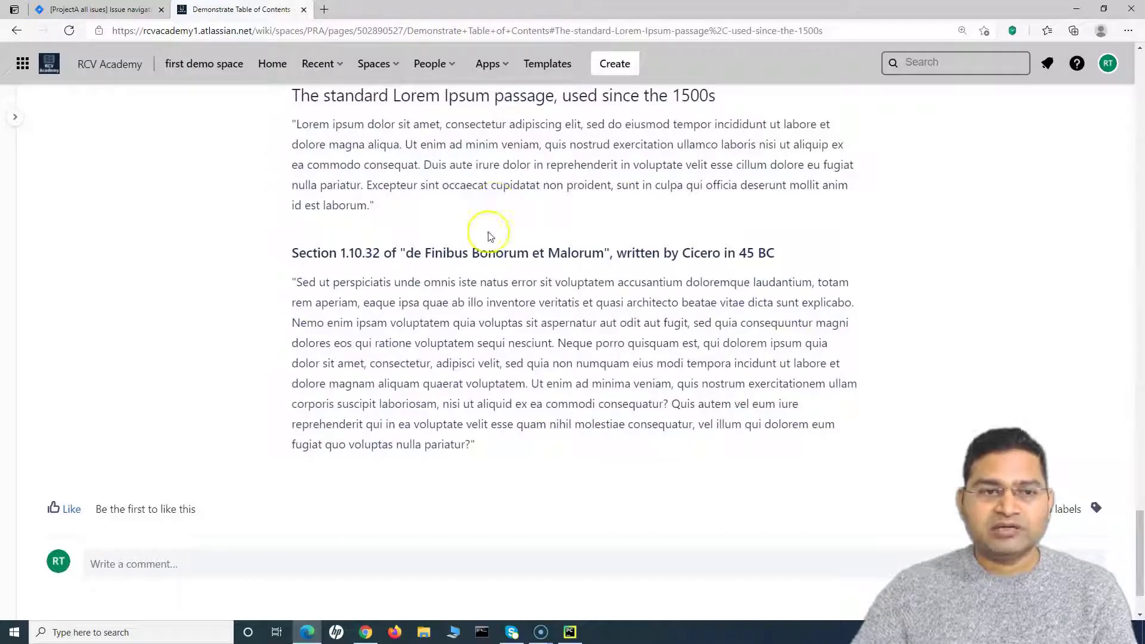
scroll(507, 406, up, 20)
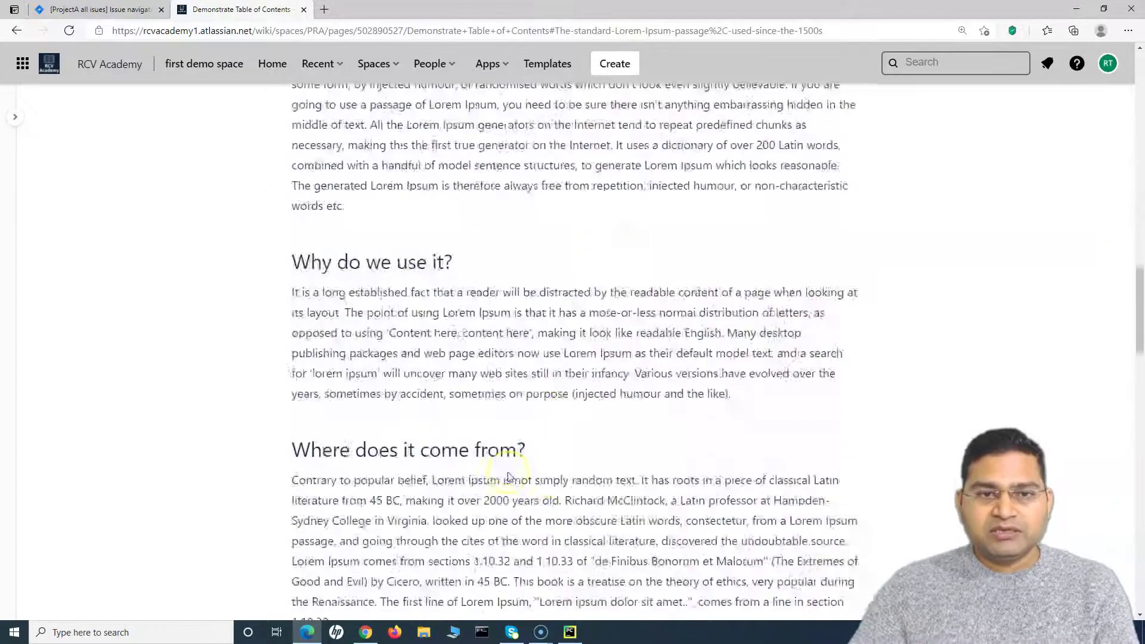
scroll(508, 472, up, 5)
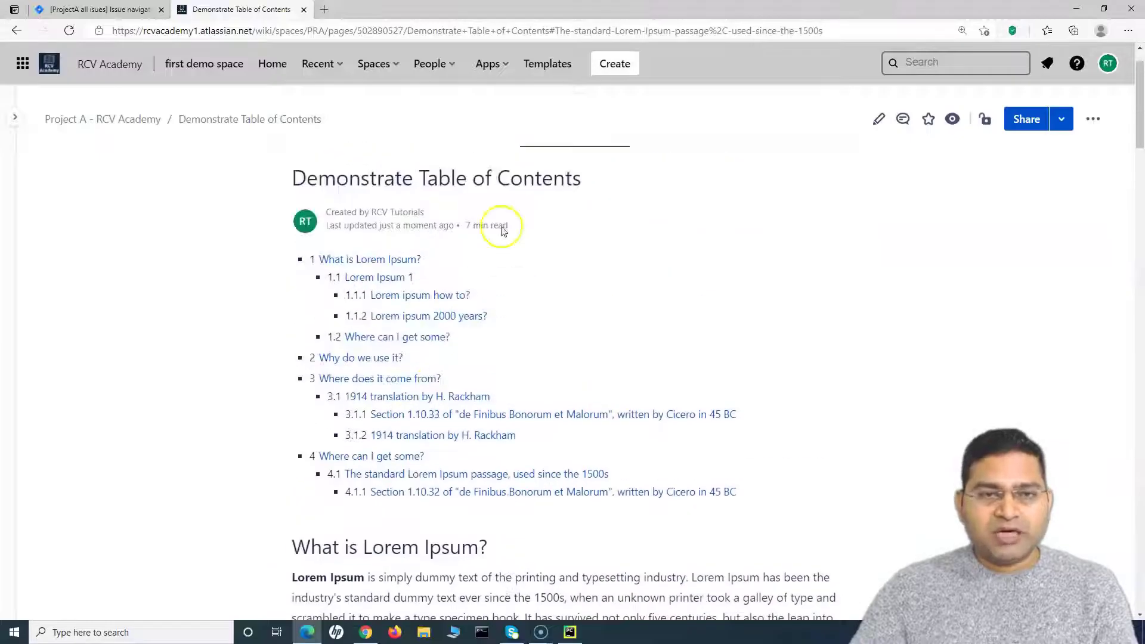
scroll(590, 343, down, 2)
drag(291, 461, 468, 467)
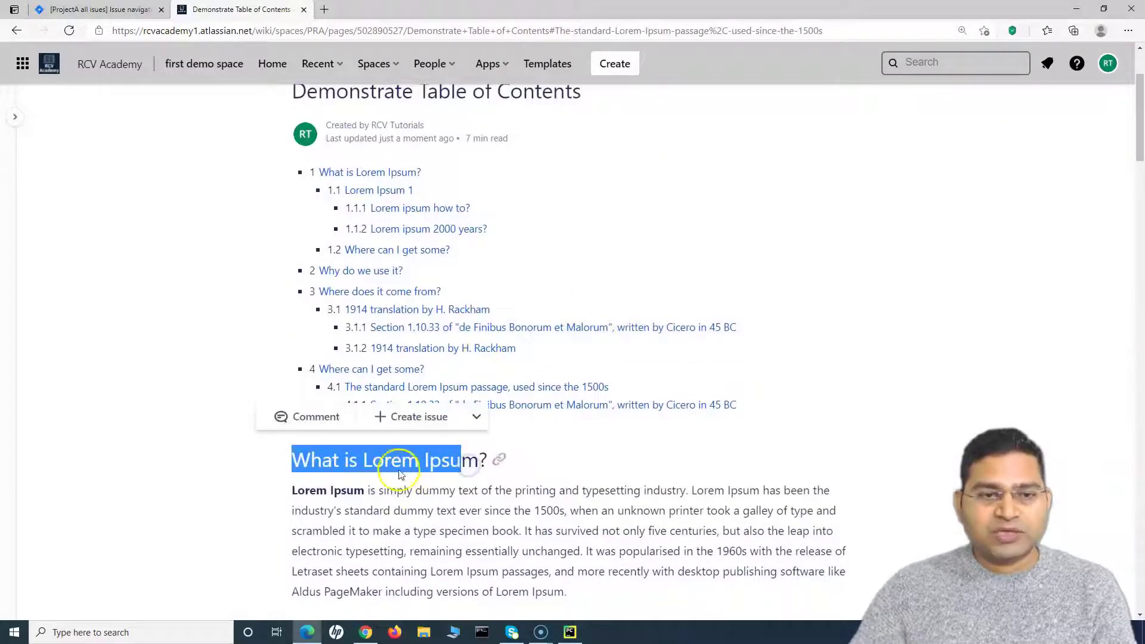
click(599, 467)
scroll(865, 311, up, 3)
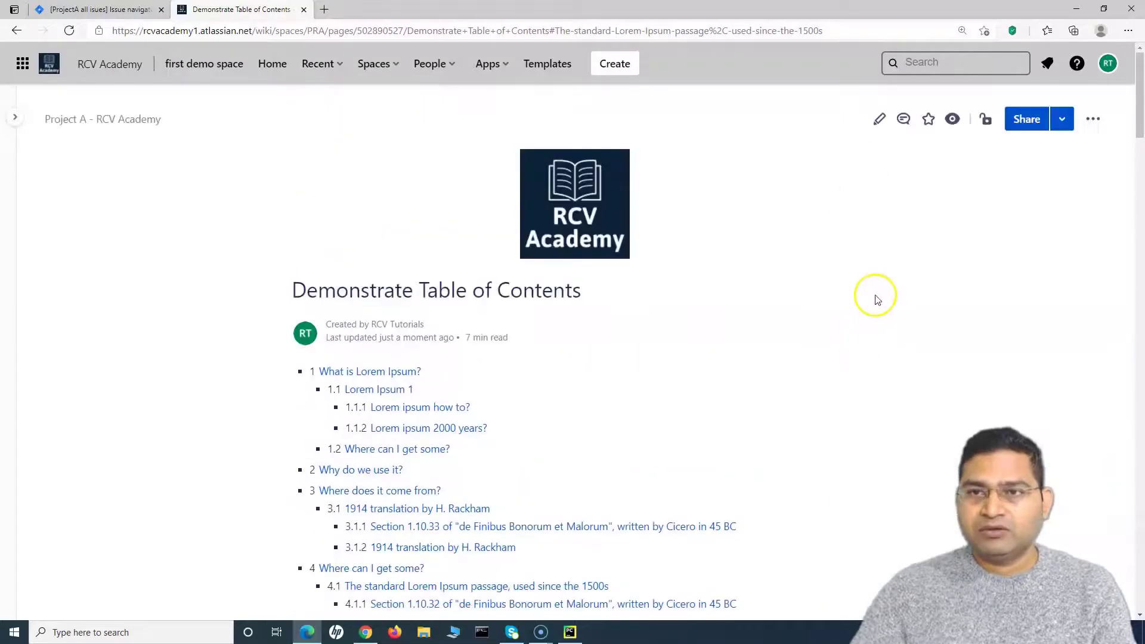
Step: Open the page for editing and check the heading styles of "What is Lorem Ipsum?", "Lorem Ipsum 1" and "Lorem ipsum 2000 years?"
click(878, 120)
drag(292, 304, 488, 305)
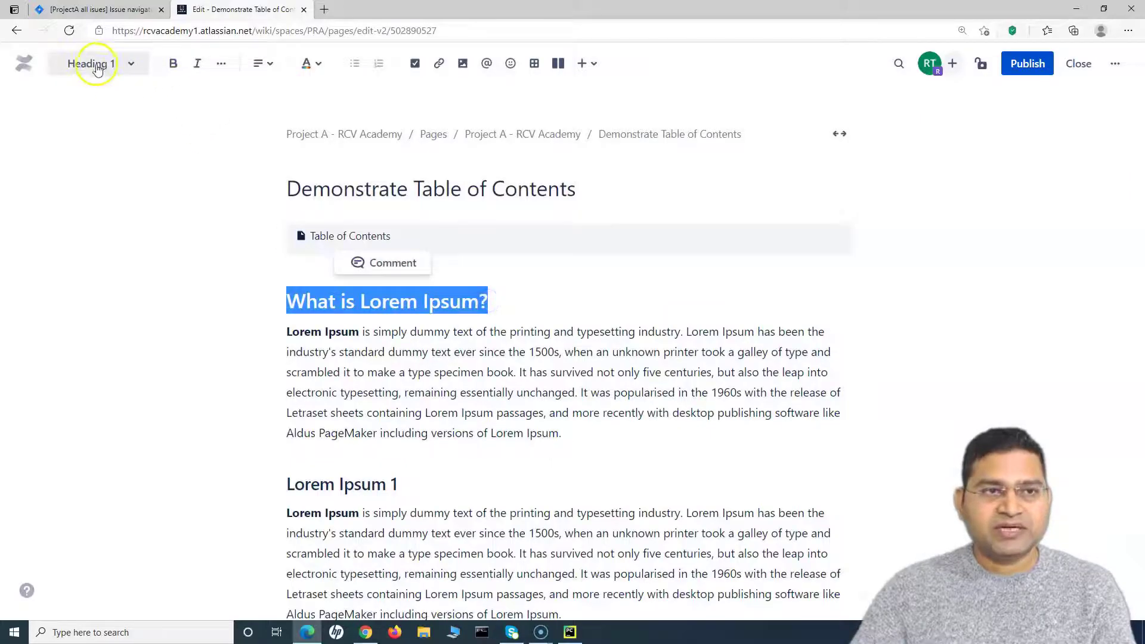
drag(316, 480, 400, 489)
scroll(540, 480, down, 9)
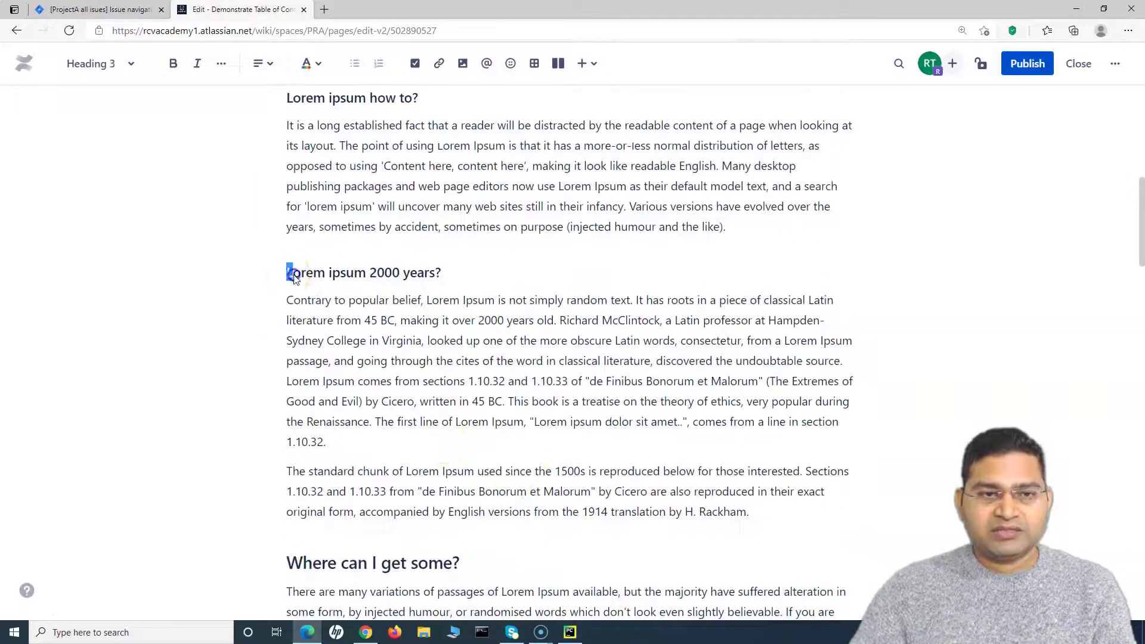
drag(295, 278, 442, 272)
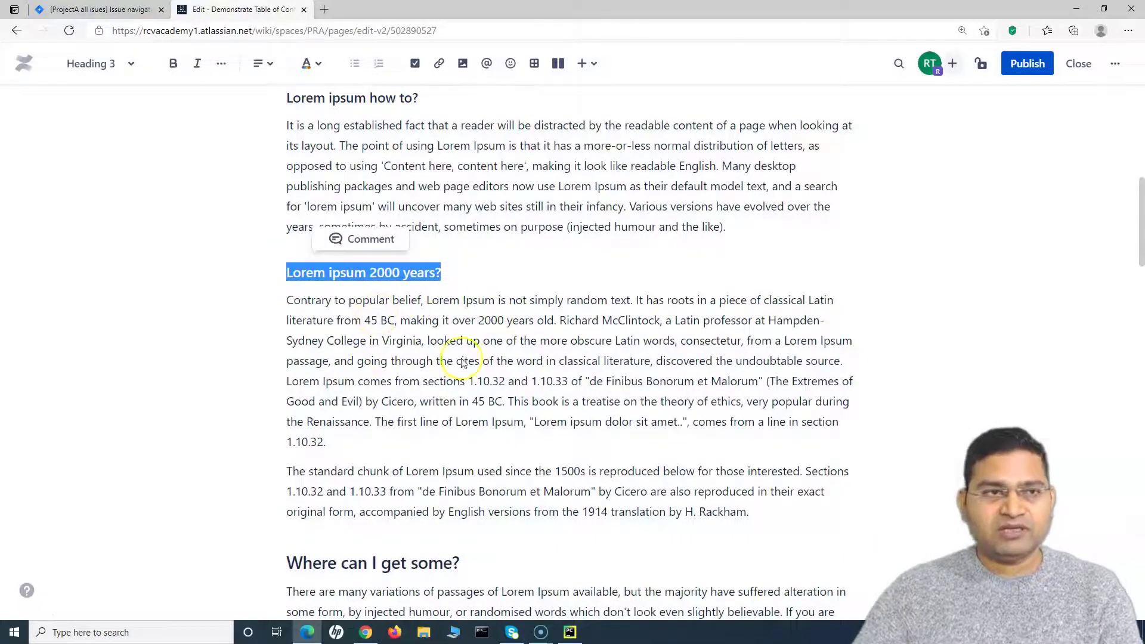
scroll(557, 332, up, 10)
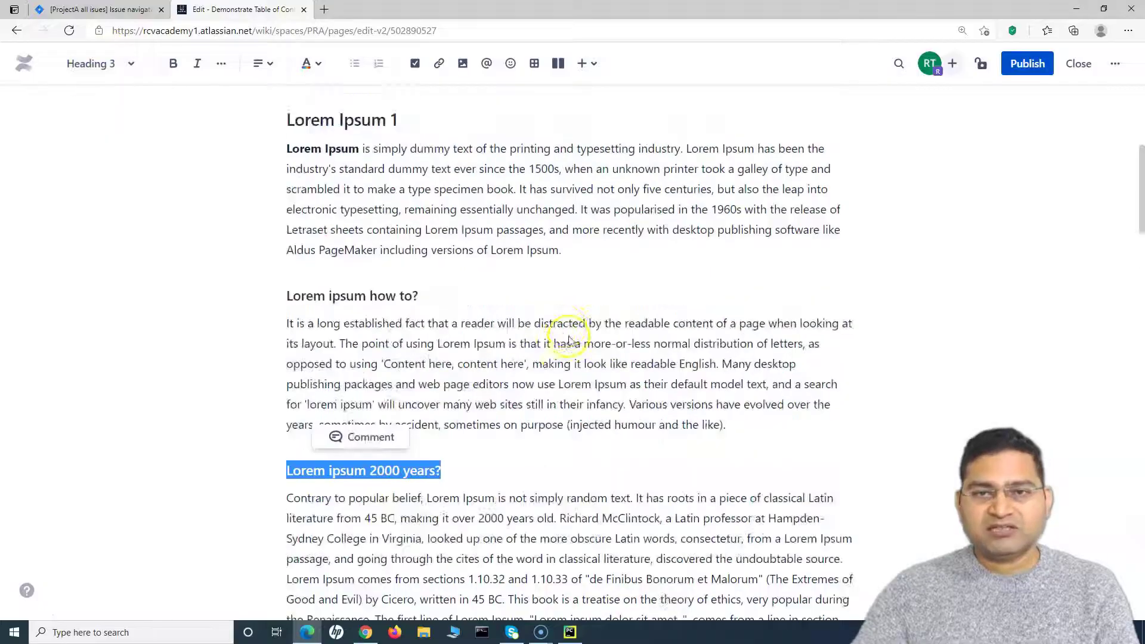
Step: Edit the inserted Table of Contents macro, set its maximum heading level to 2 and refresh the preview
click(376, 246)
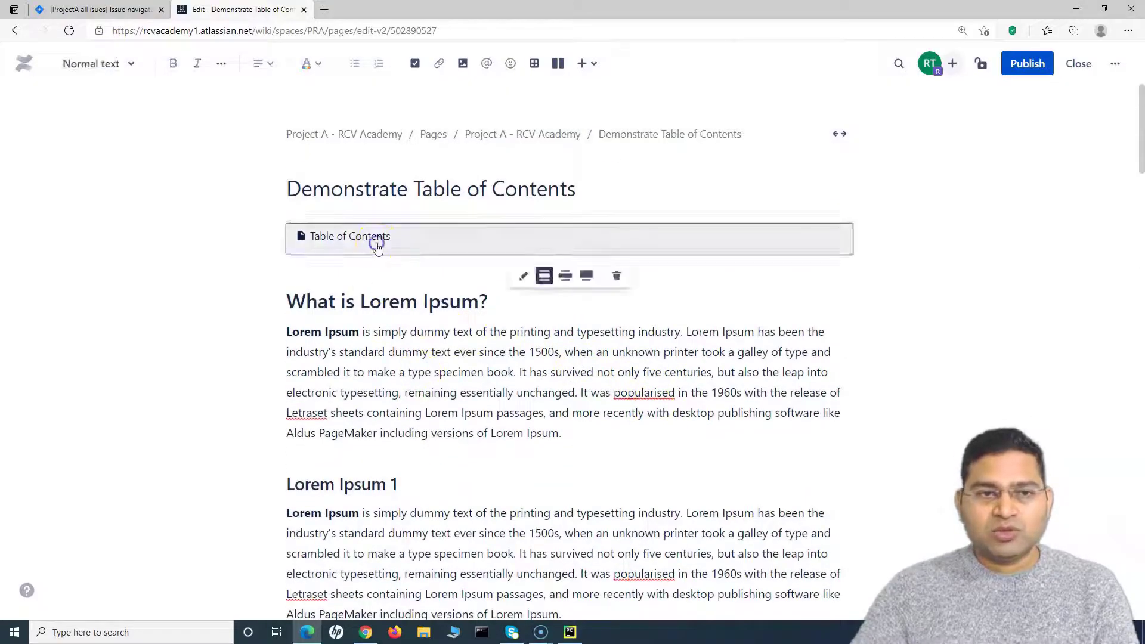
click(520, 275)
scroll(339, 281, down, 5)
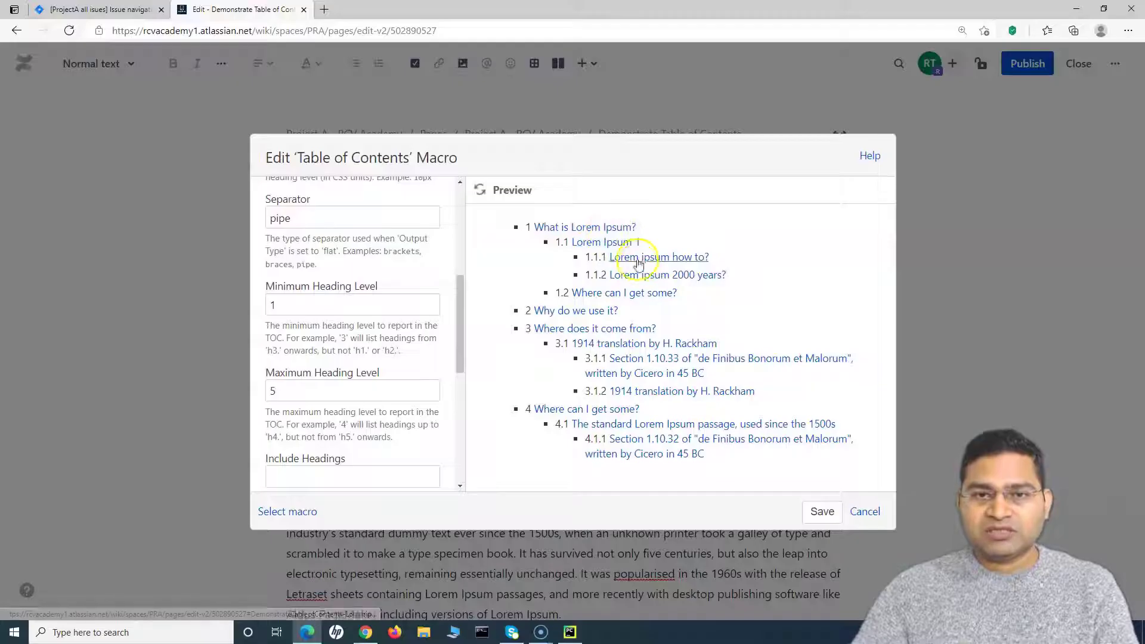
click(292, 385)
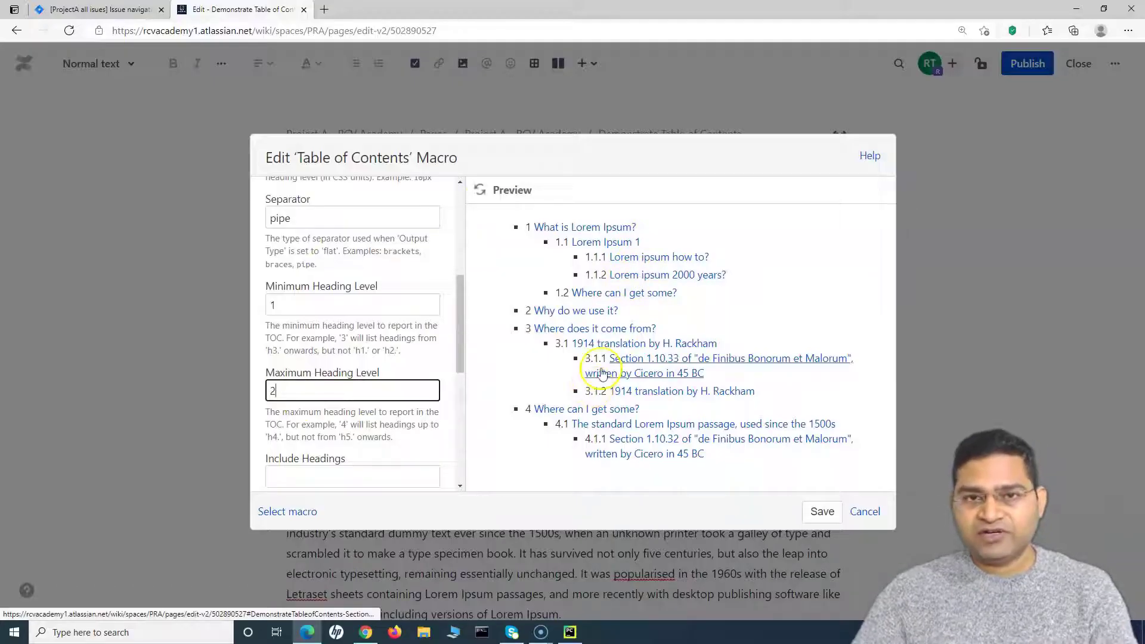
click(480, 189)
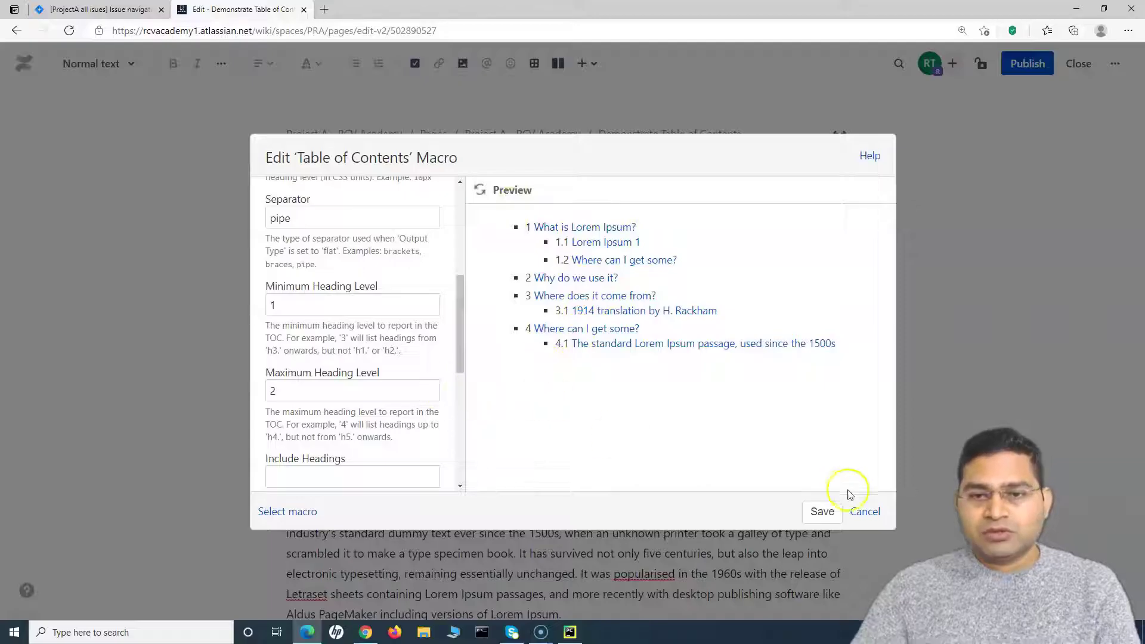
Step: Save the Table of Contents macro changes and publish the updated page
click(821, 512)
click(1028, 66)
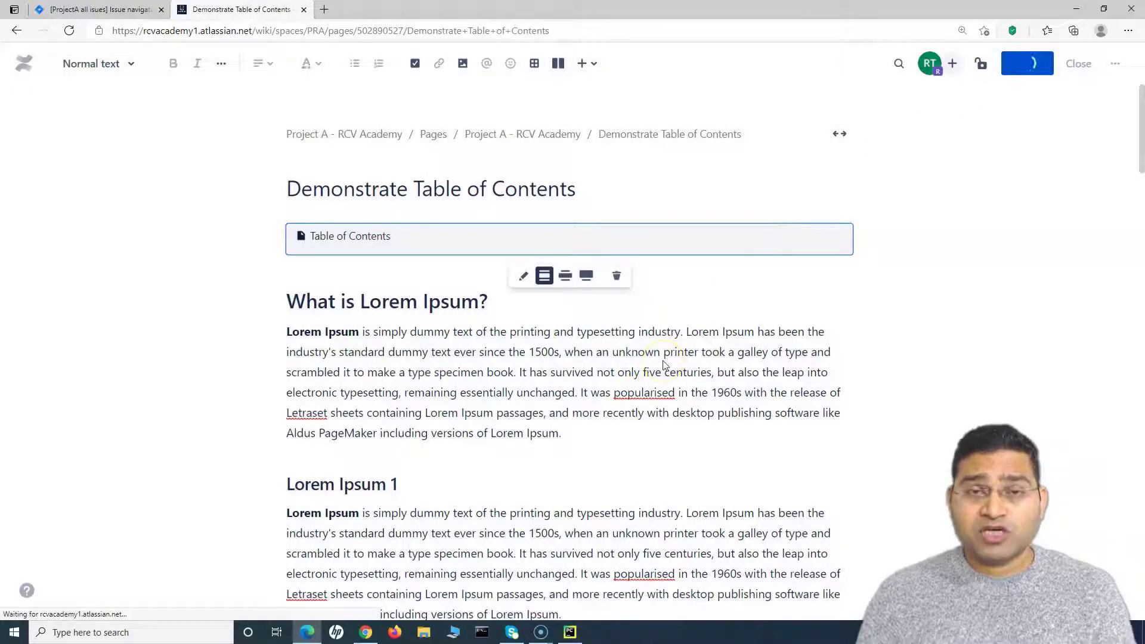